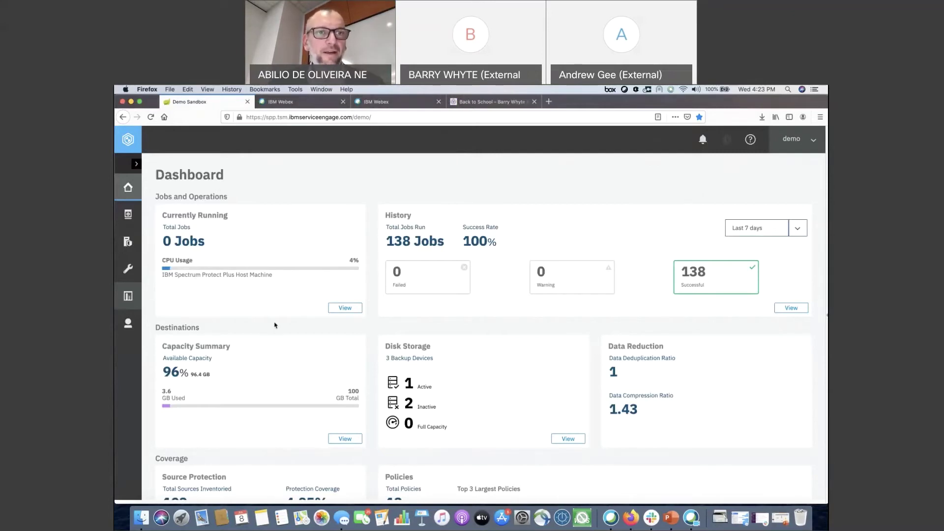
Review the dashboard's jobs, destinations and coverage summaries.
scroll(274, 325, "down", 2)
scroll(295, 295, "up", 2)
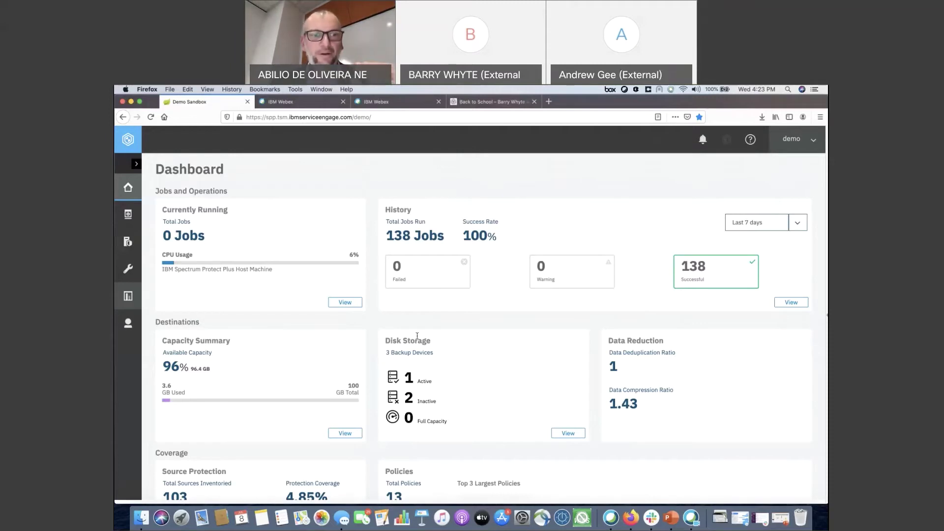
scroll(428, 329, "down", 3)
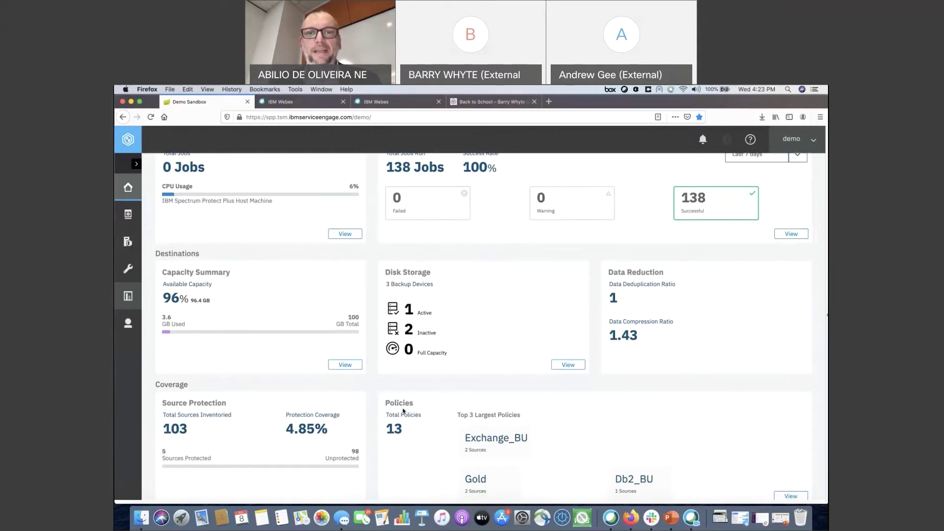
scroll(370, 325, "up", 3)
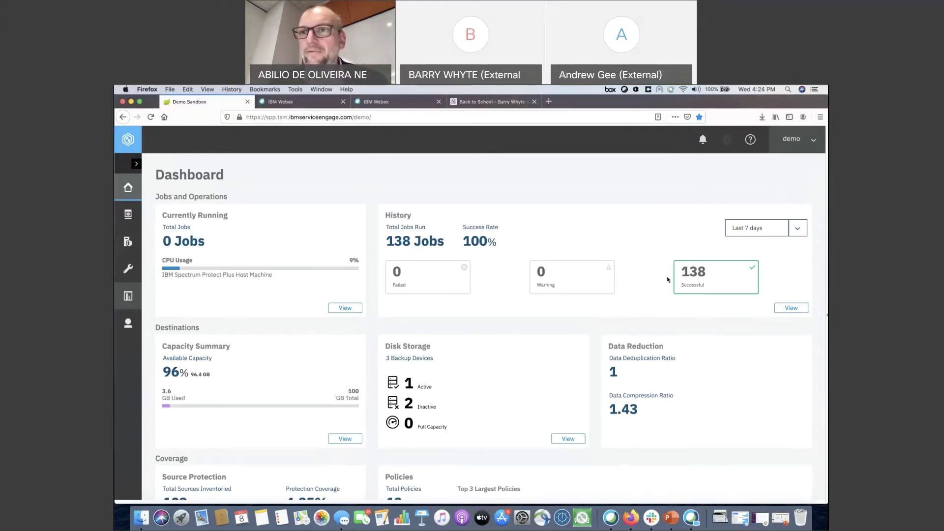
mouse_move(726, 142)
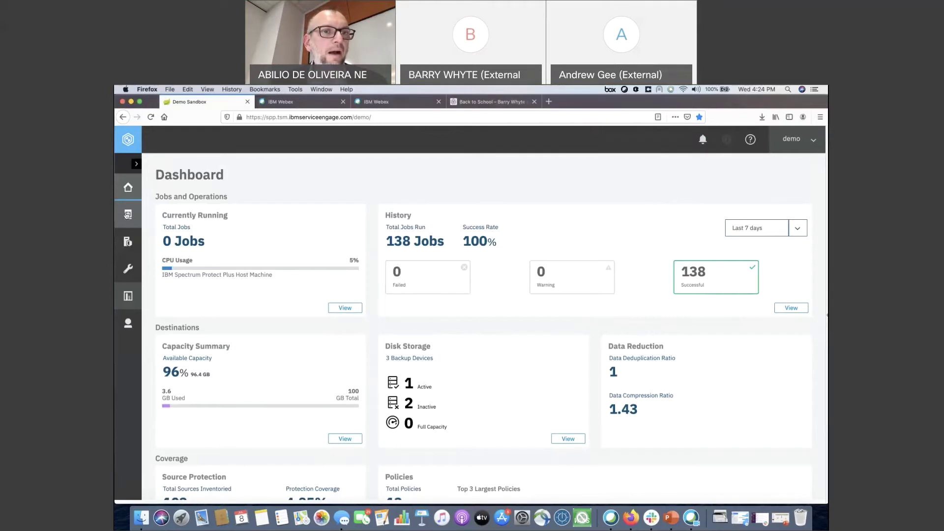
Look through the workload types available under Manage Protection, including containers, file systems and databases.
left_click(129, 243)
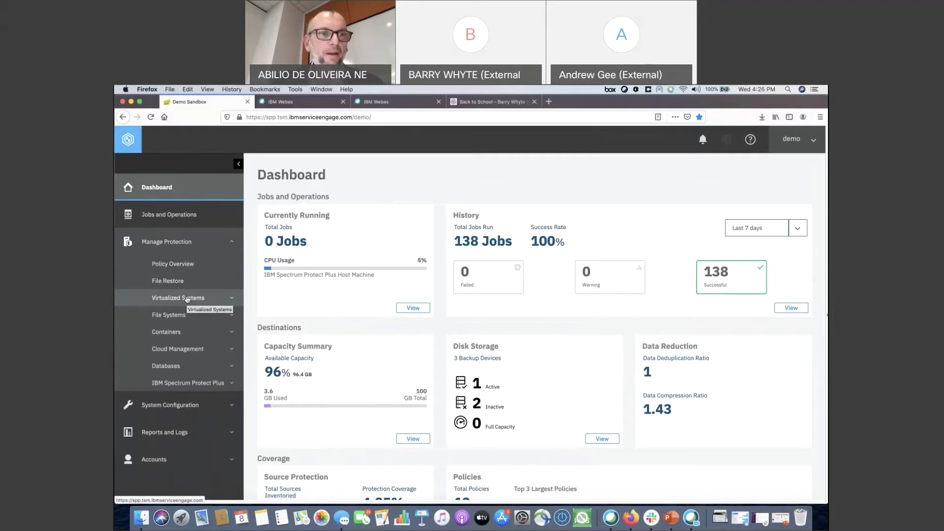
left_click(230, 350)
left_click(229, 344)
left_click(231, 333)
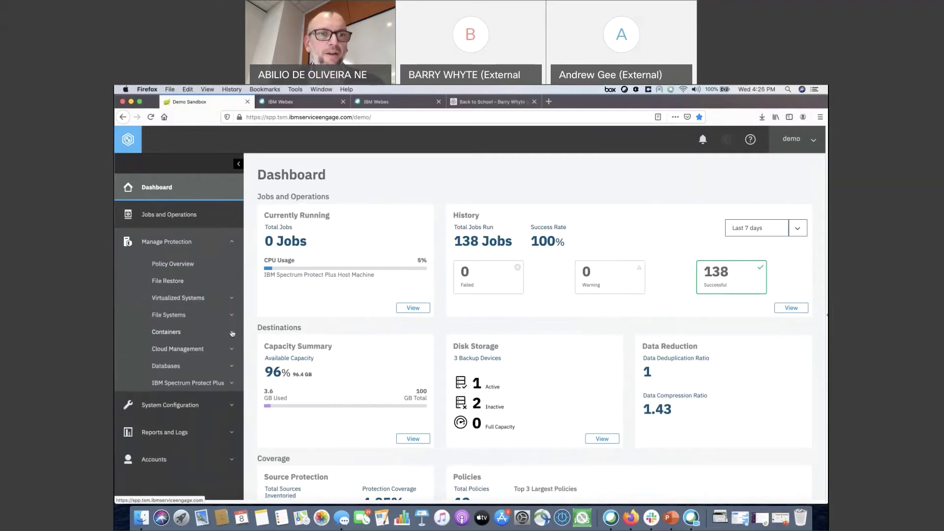
left_click(232, 333)
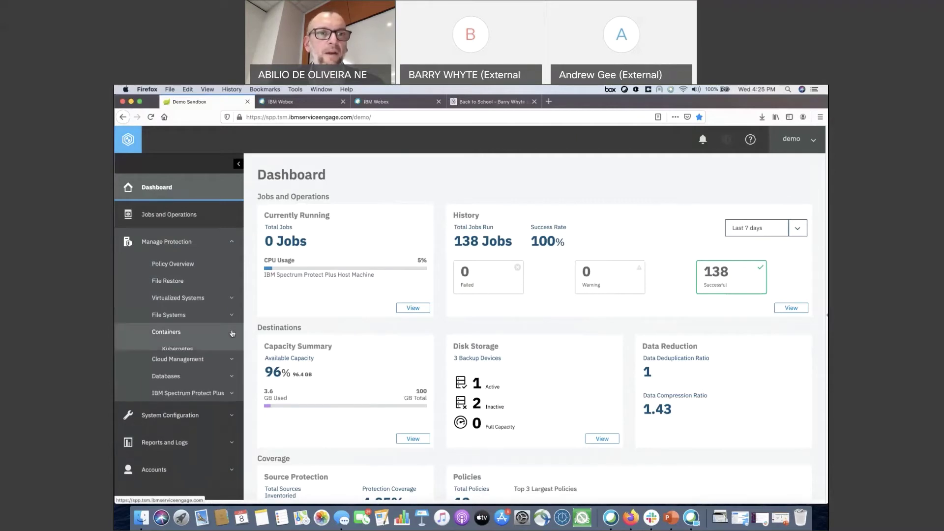
left_click(233, 316)
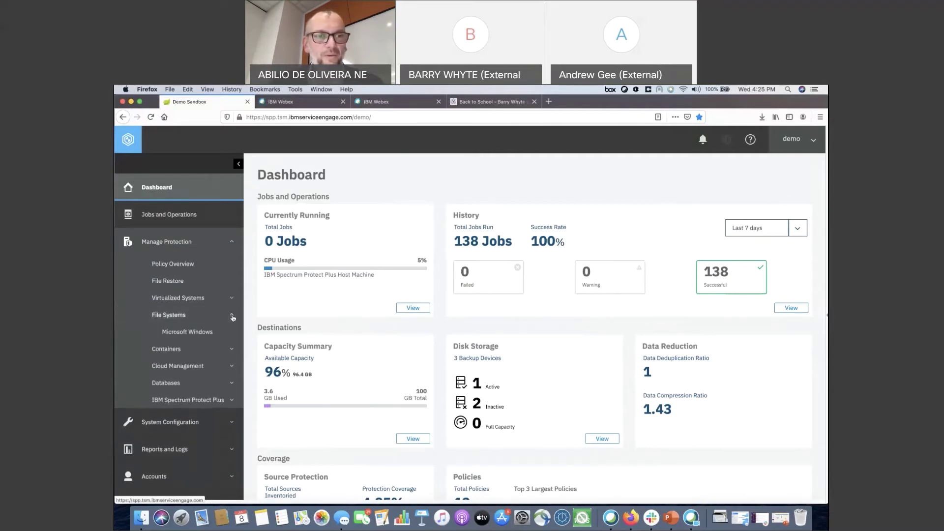
left_click(233, 316)
left_click(231, 367)
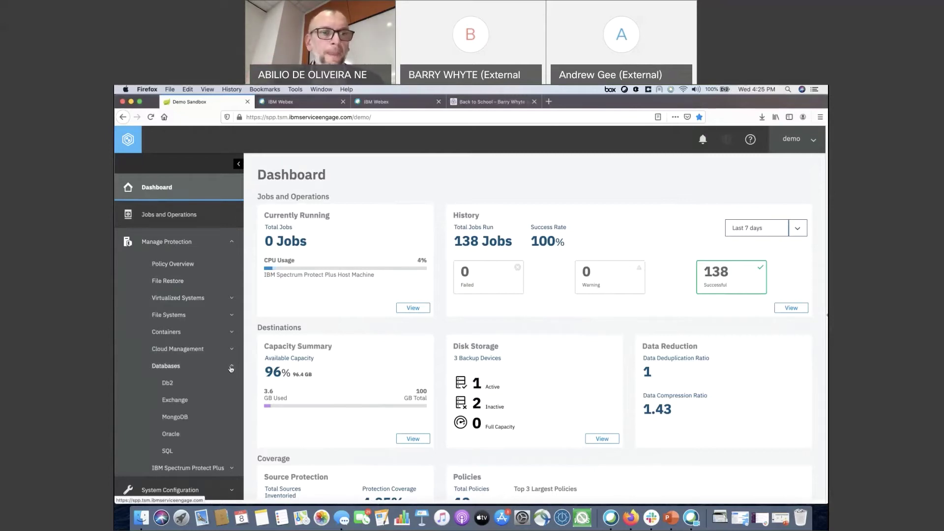
left_click(231, 368)
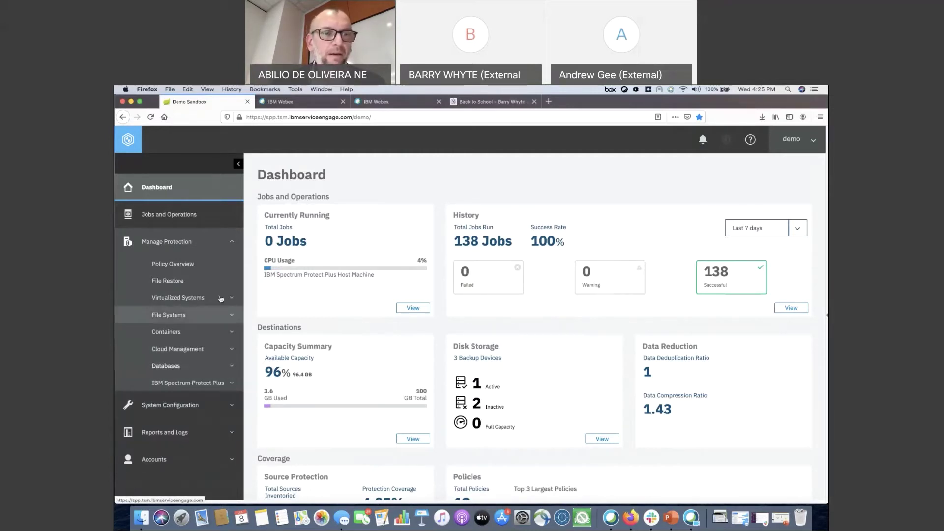
Open the Policy Overview and examine the protection summary for virtualized systems and databases.
left_click(190, 265)
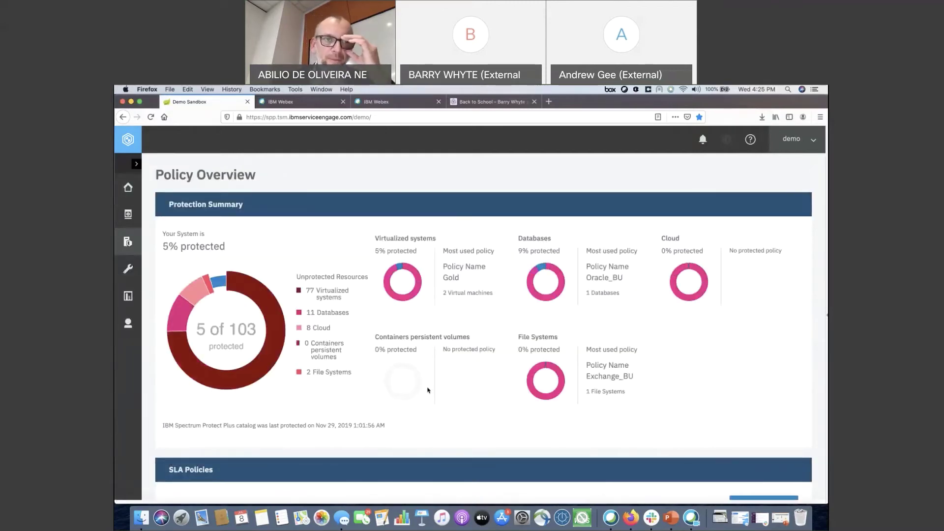
scroll(428, 390, "down", 1)
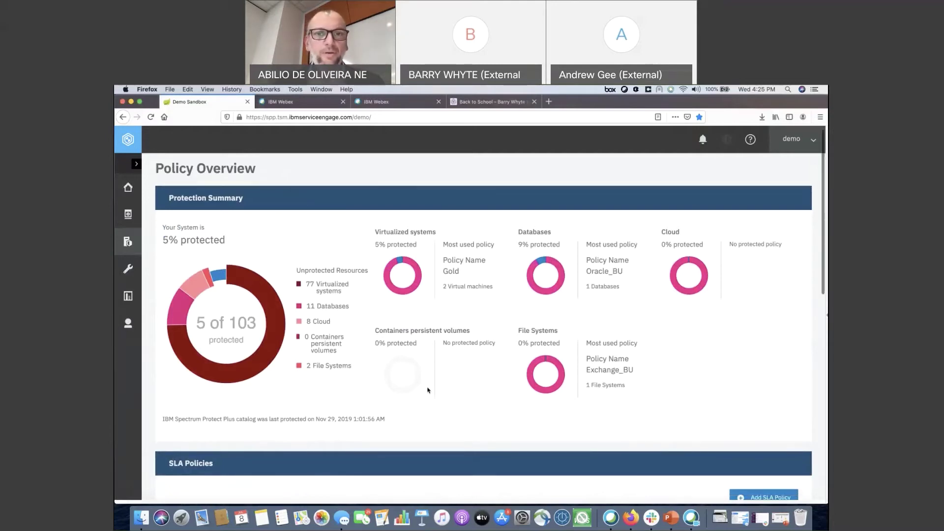
scroll(428, 390, "up", 1)
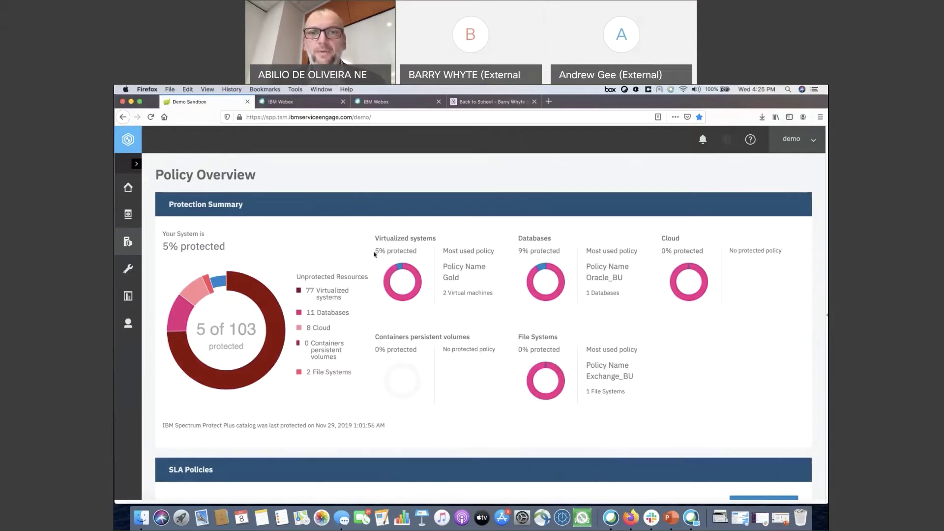
left_click_drag(374, 255, 418, 253)
left_click(422, 254)
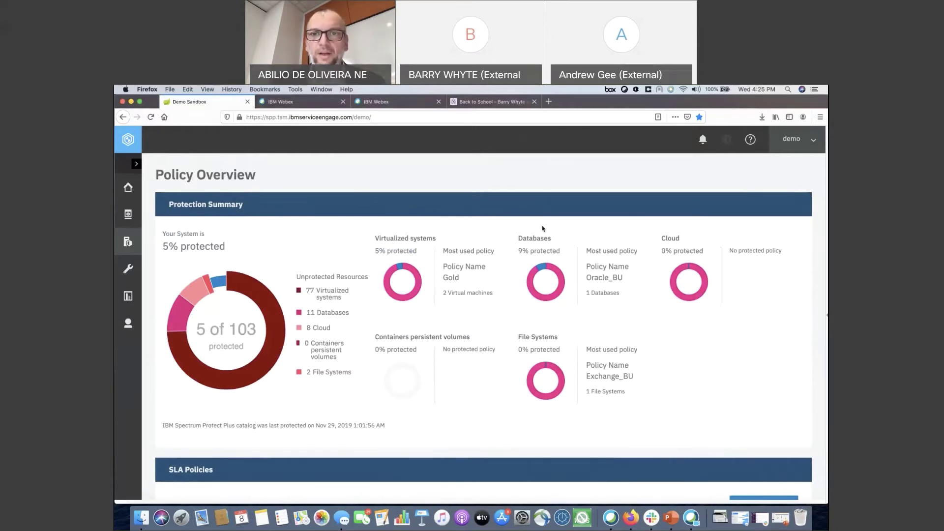
left_click_drag(518, 251, 561, 253)
left_click(562, 254)
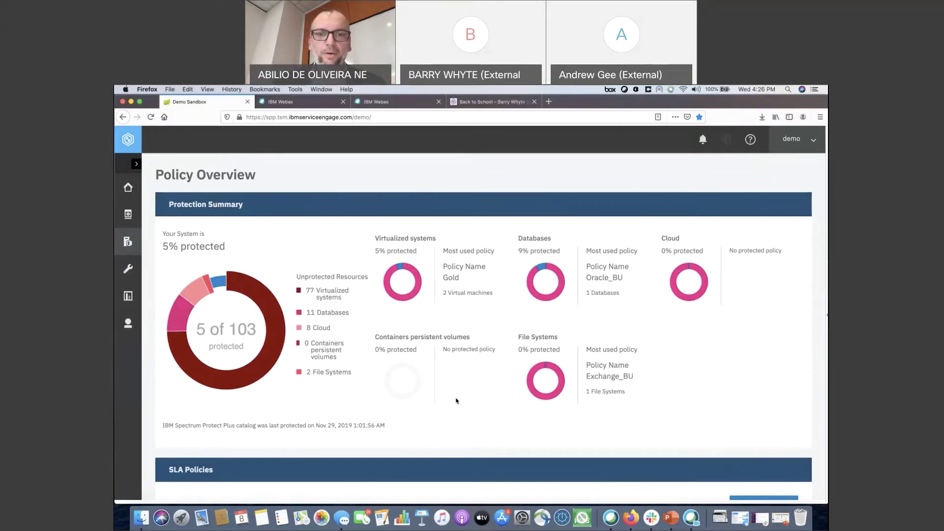
Review the job types, frequencies and retention of the existing SLA policies.
scroll(450, 400, "down", 5)
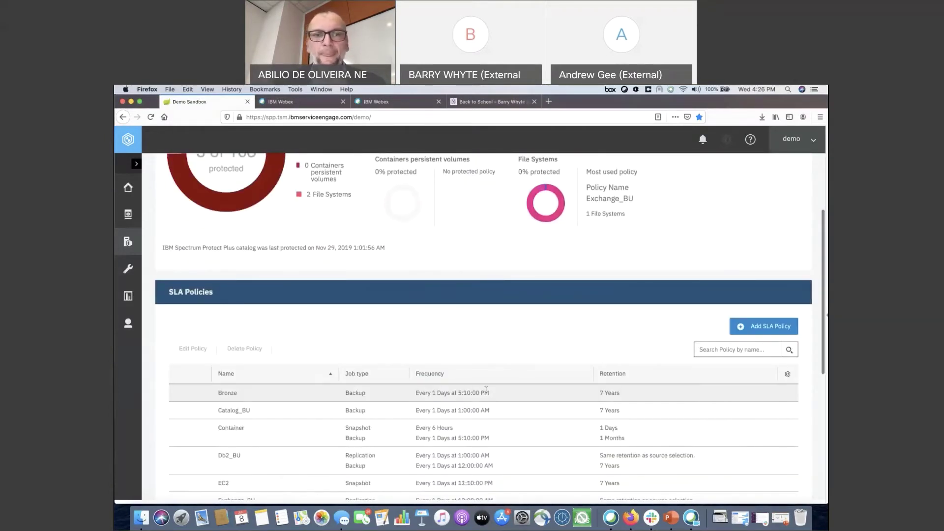
scroll(486, 390, "down", 2)
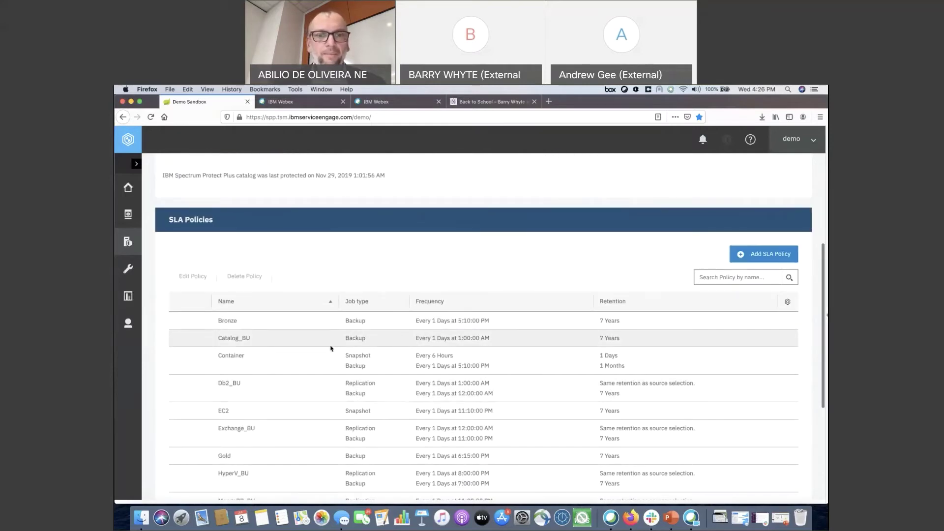
scroll(443, 424, "down", 4)
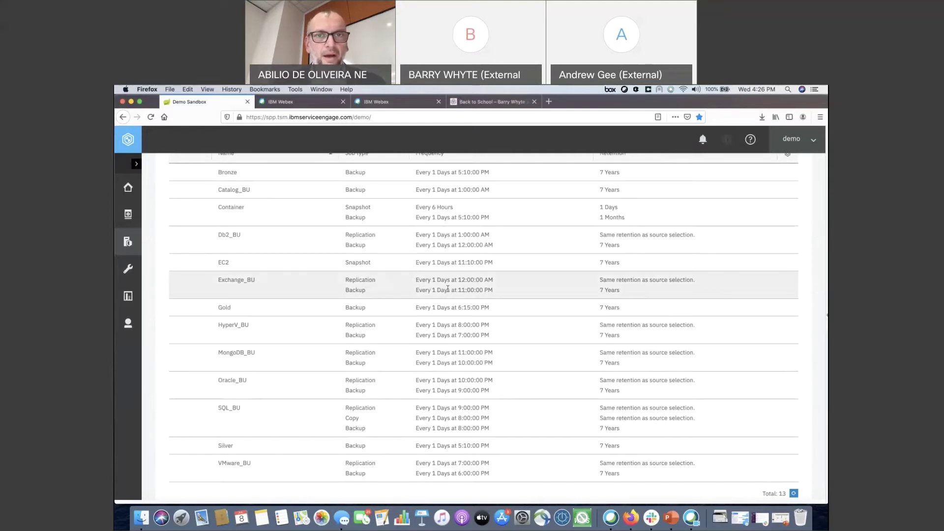
scroll(447, 289, "up", 1)
scroll(443, 290, "up", 1)
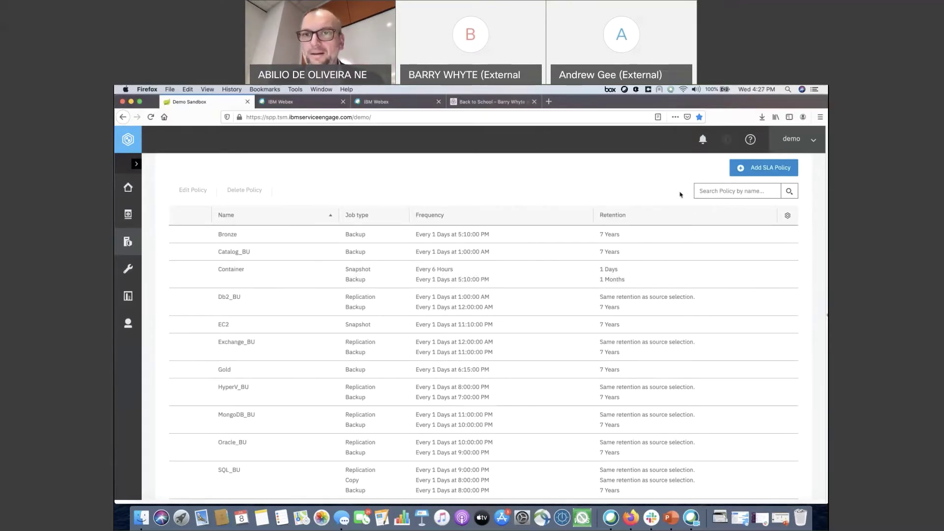
Start a new SLA policy and name it B2S.
left_click(757, 170)
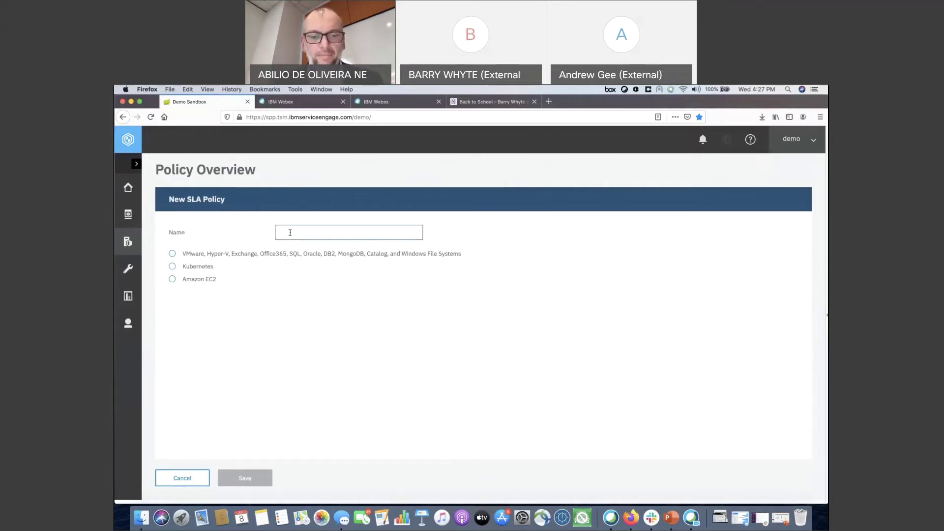
type("Ba")
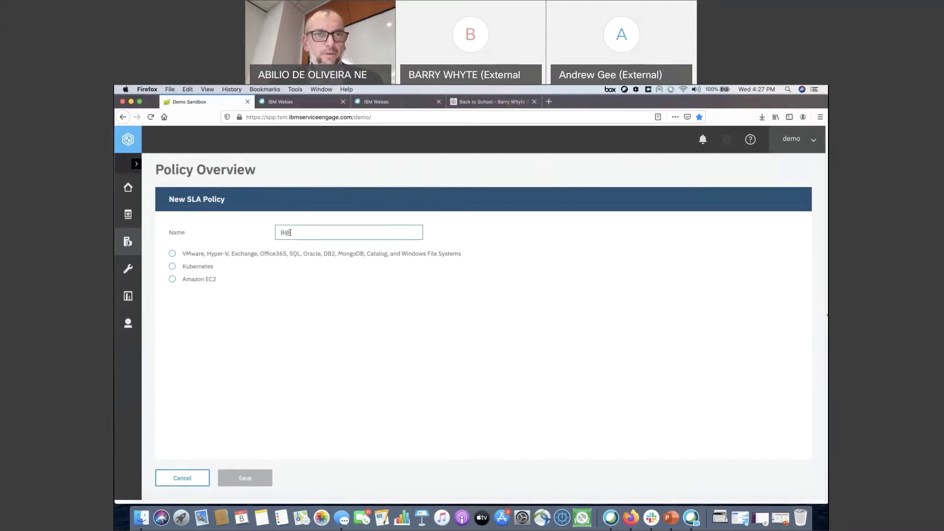
key("BackSpace")
type("2S")
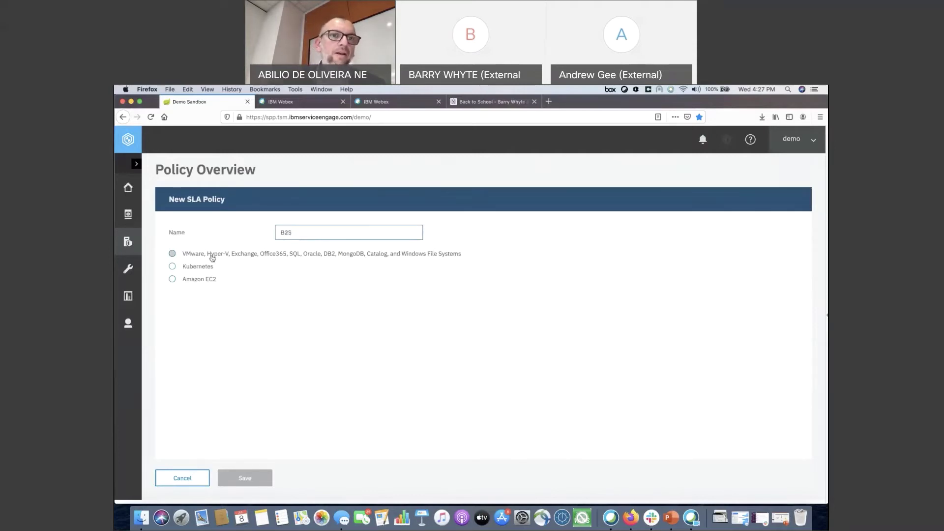
left_click(194, 252)
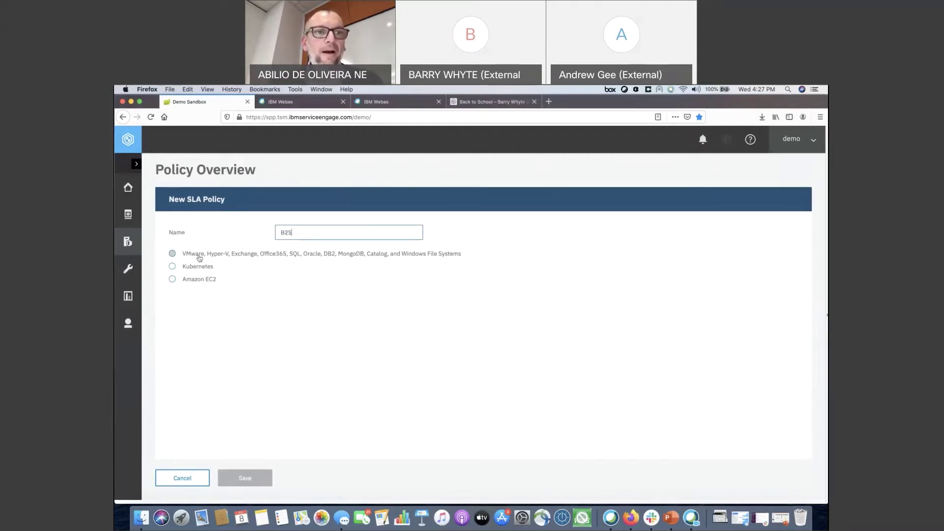
key("Down")
key("shift+Tab")
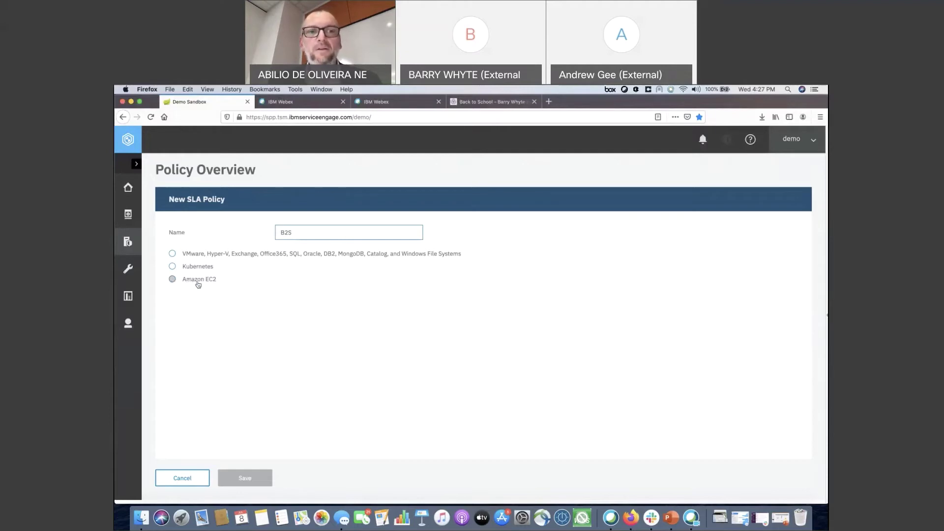
Set the new policy's workload type to Kubernetes and enable Backup Storage in its backup policy.
left_click(172, 280)
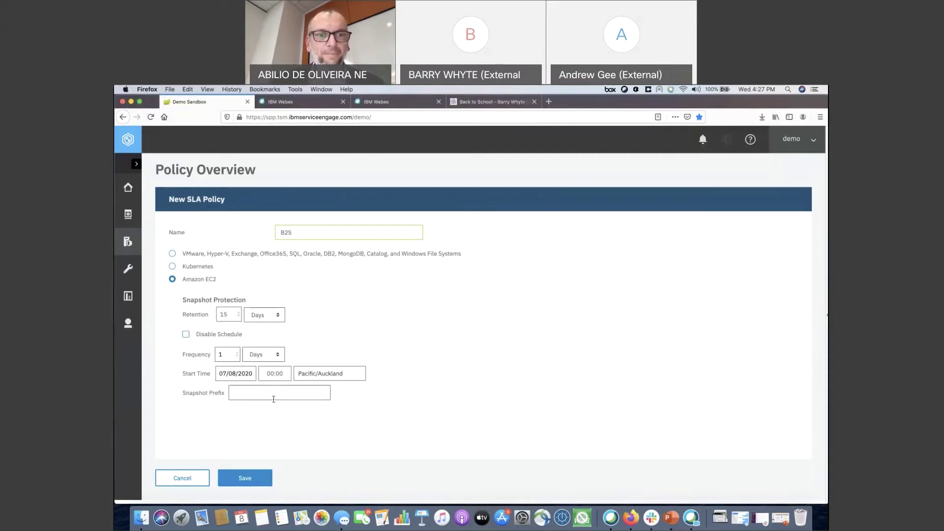
left_click(172, 267)
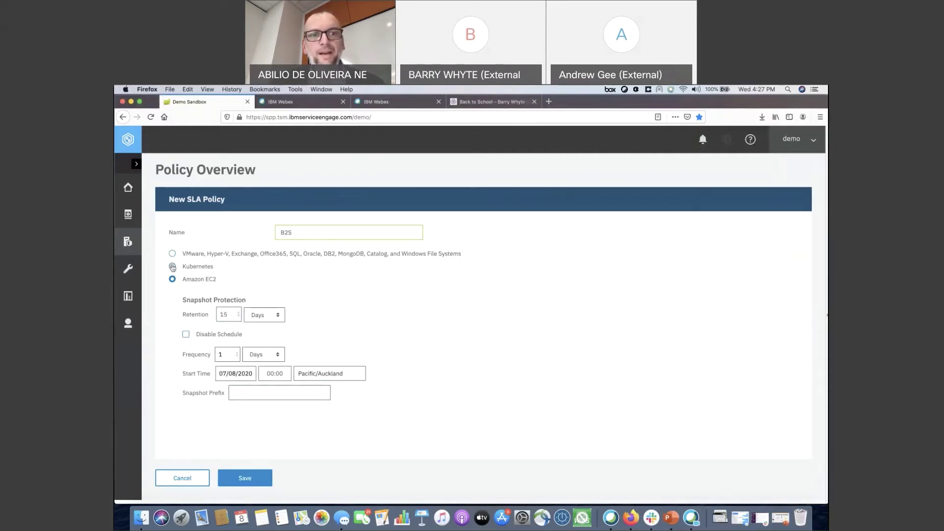
scroll(335, 402, "down", 2)
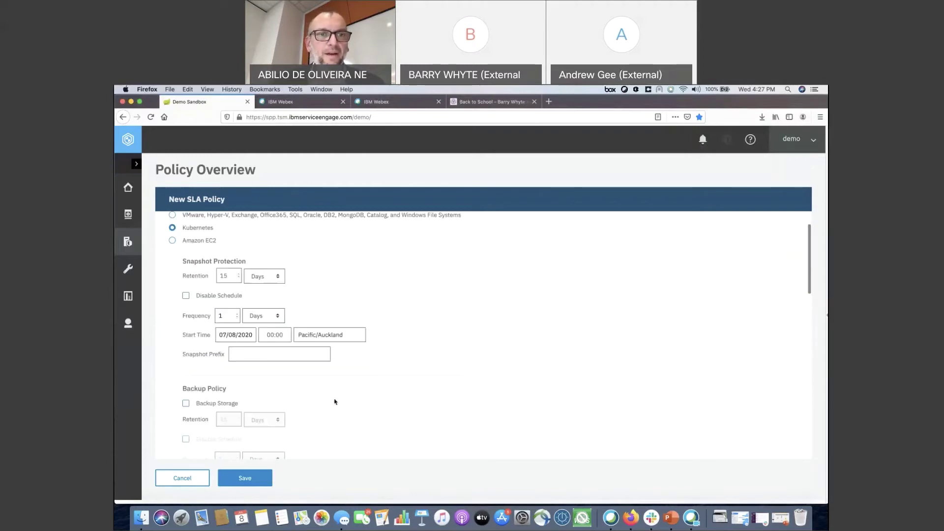
scroll(344, 388, "down", 4)
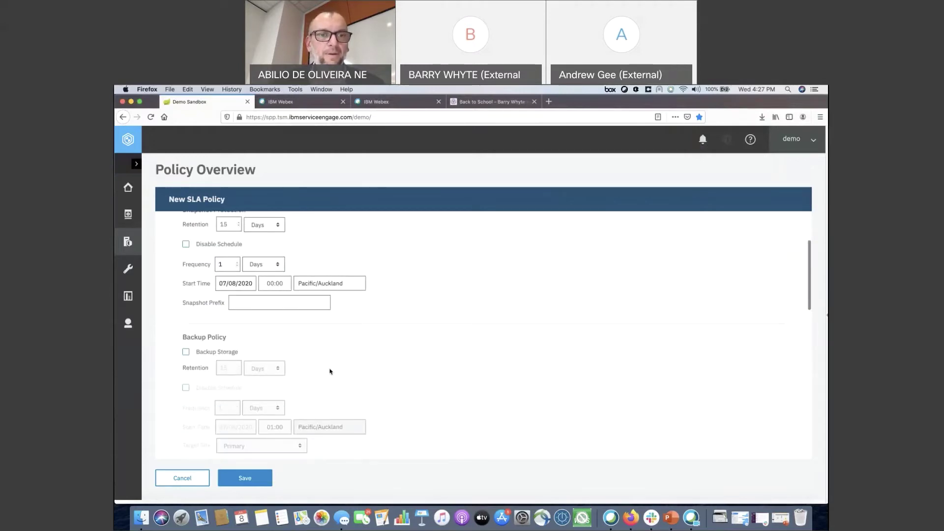
scroll(318, 368, "down", 2)
left_click(186, 291)
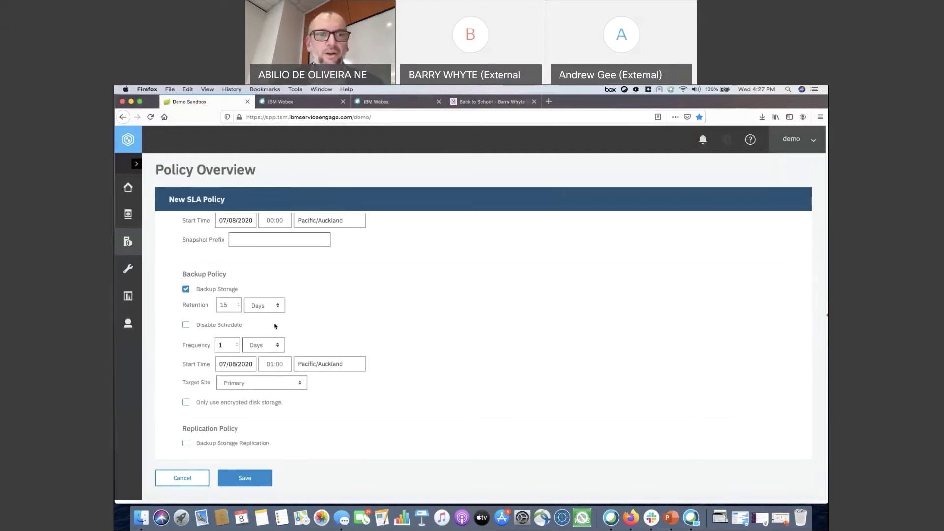
Enable Backup Storage Replication in the replication policy and look through the available target sites.
scroll(274, 328, "down", 1)
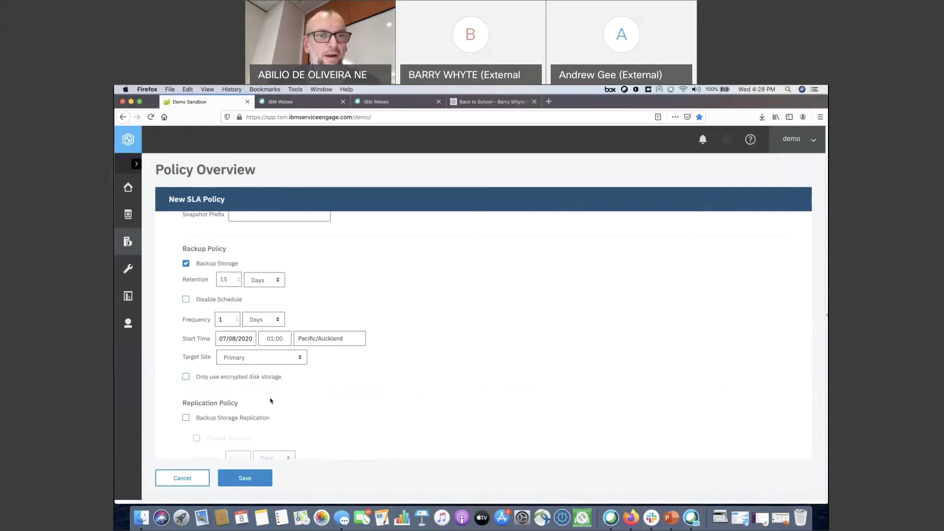
scroll(270, 401, "down", 2)
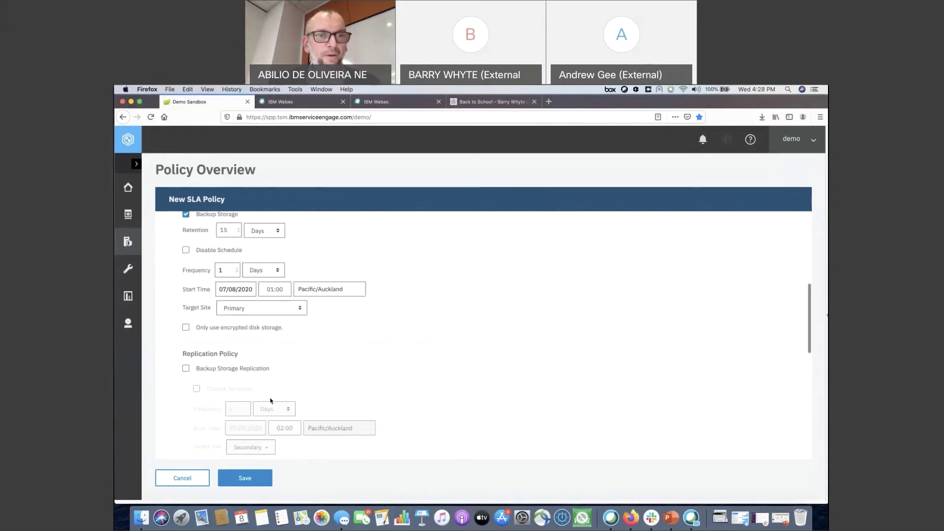
left_click(186, 369)
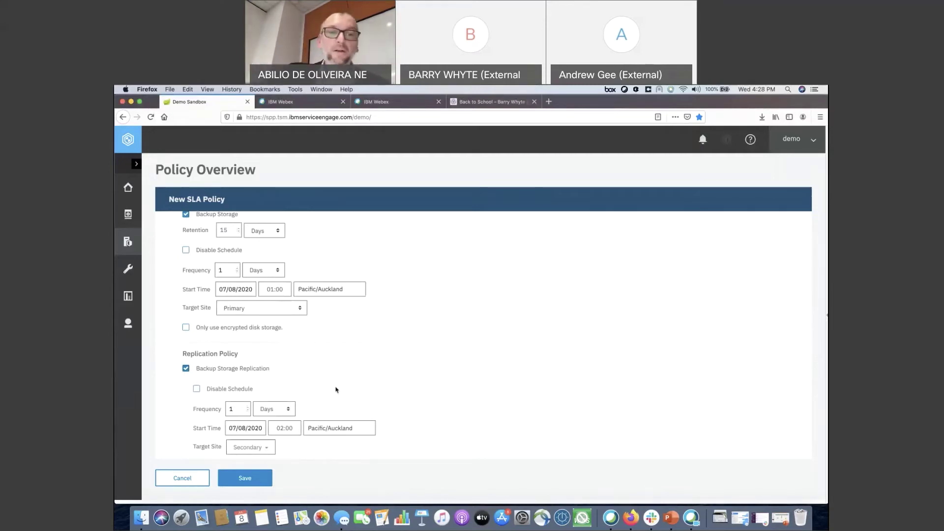
scroll(336, 390, "down", 3)
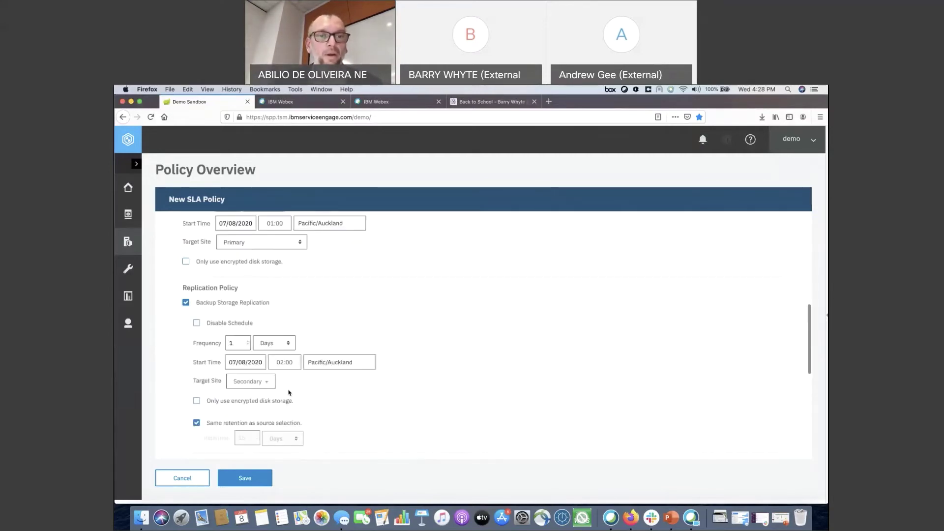
left_click(269, 383)
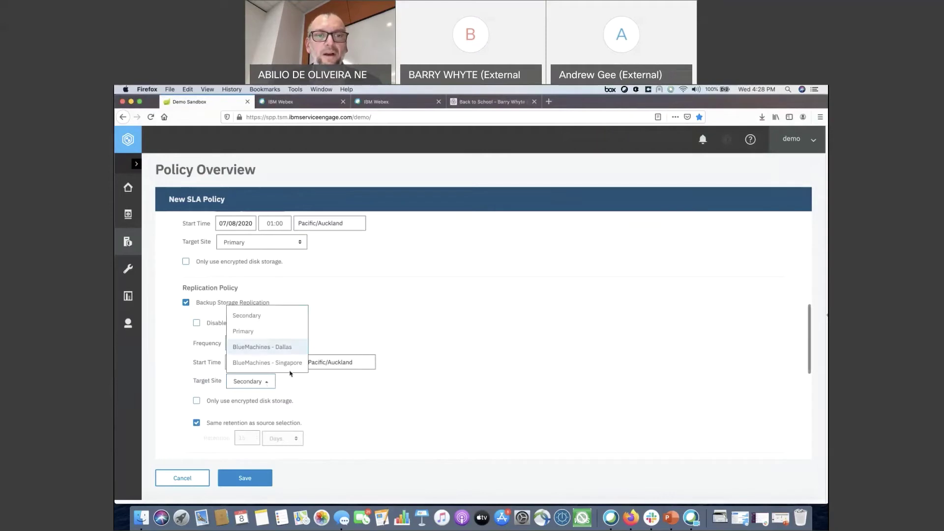
left_click(362, 399)
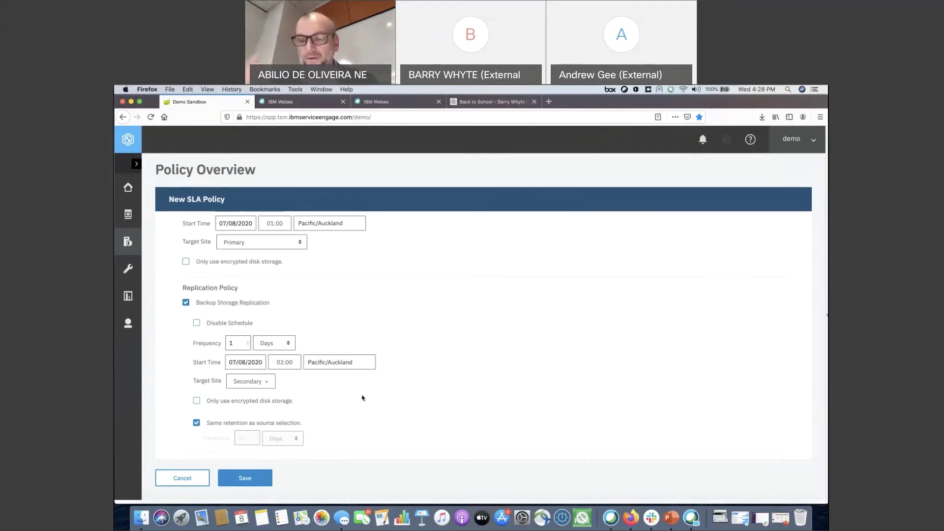
Try the standard object storage (incremental copy) option under the additional copies and view its destination choices.
scroll(362, 398, "down", 5)
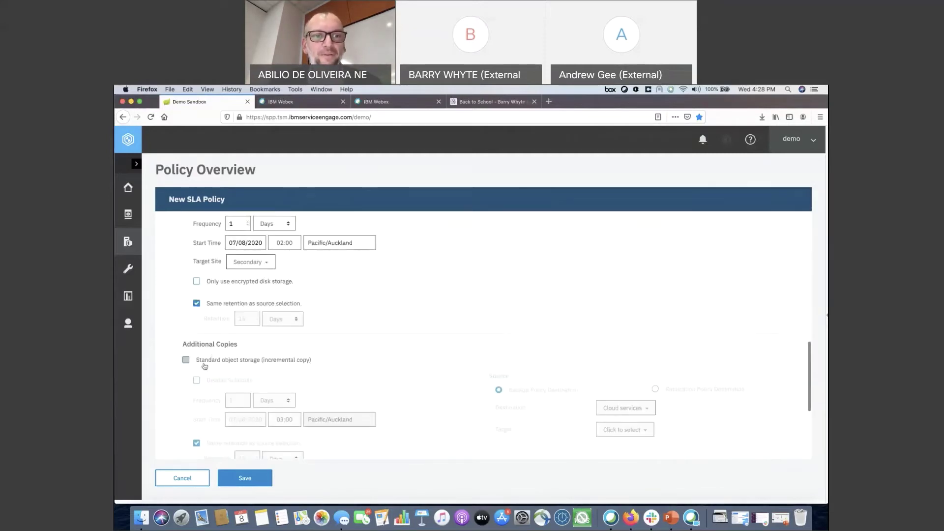
left_click(186, 361)
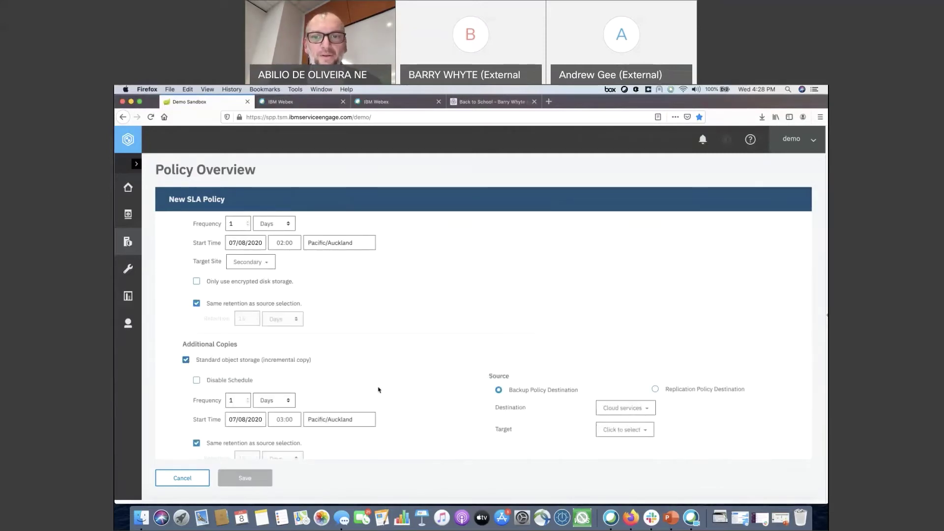
scroll(399, 397, "down", 2)
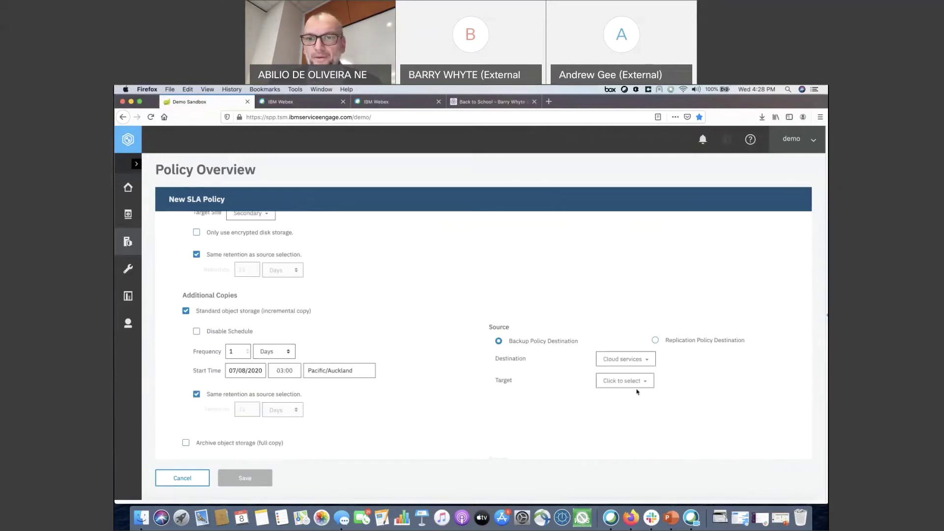
left_click(617, 358)
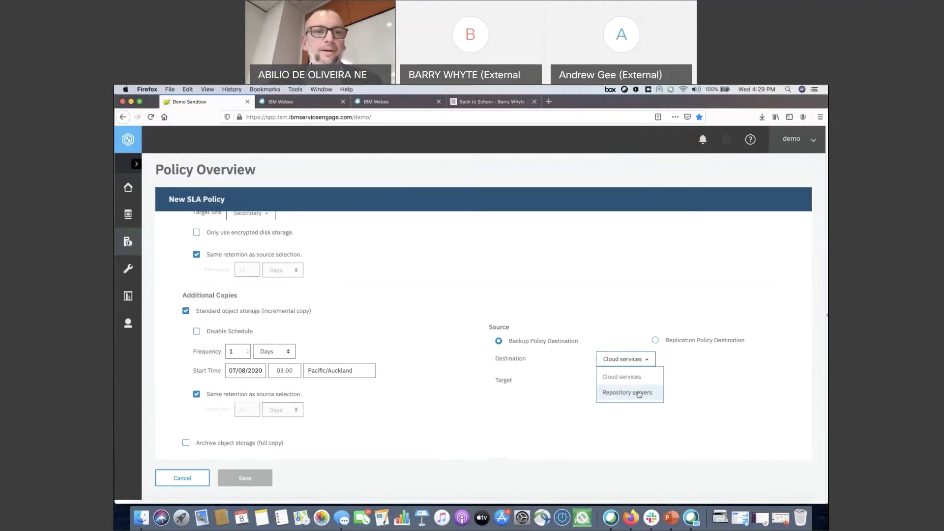
left_click(185, 312)
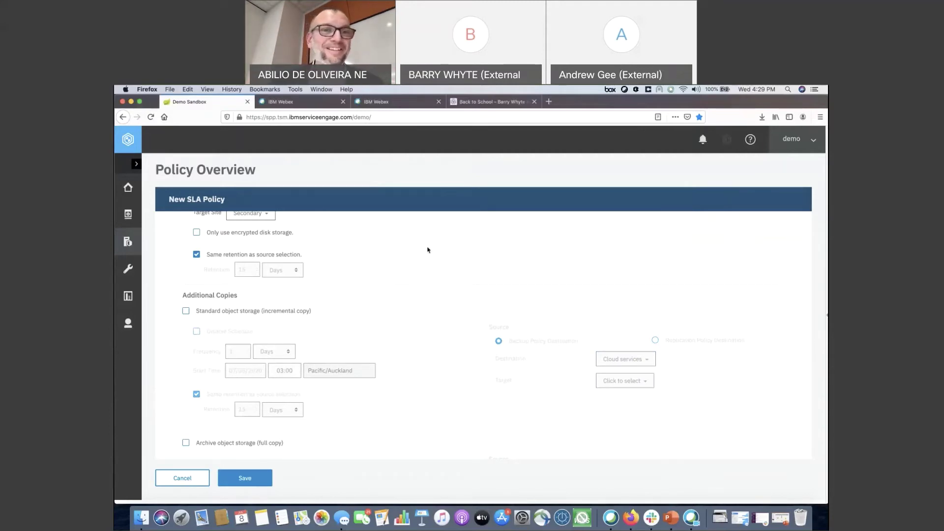
Change the policy's workload type to VMware, Hyper-V, Exchange, Office365, SQL, Oracle, DB2, MongoDB, Catalog, and Windows File Systems.
scroll(325, 267, "up", 2)
scroll(325, 267, "up", 3)
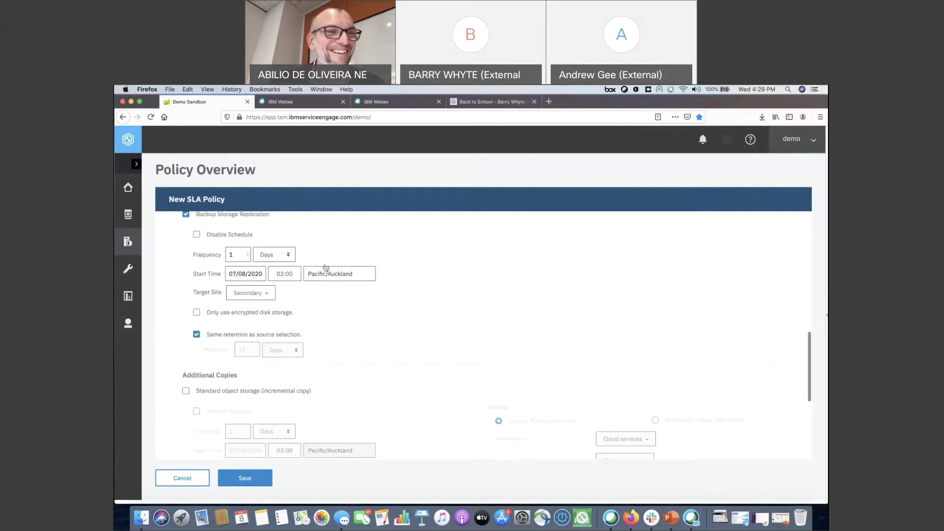
scroll(186, 262, "up", 10)
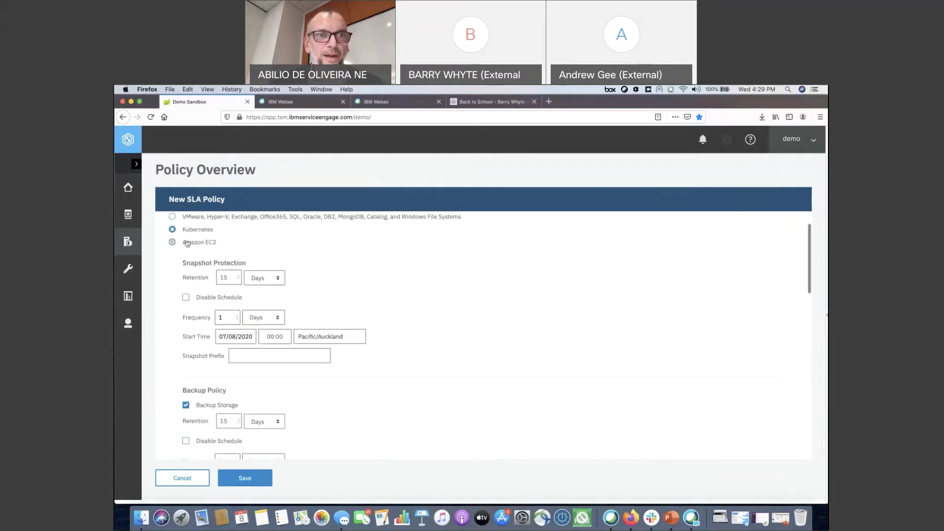
scroll(190, 251, "up", 2)
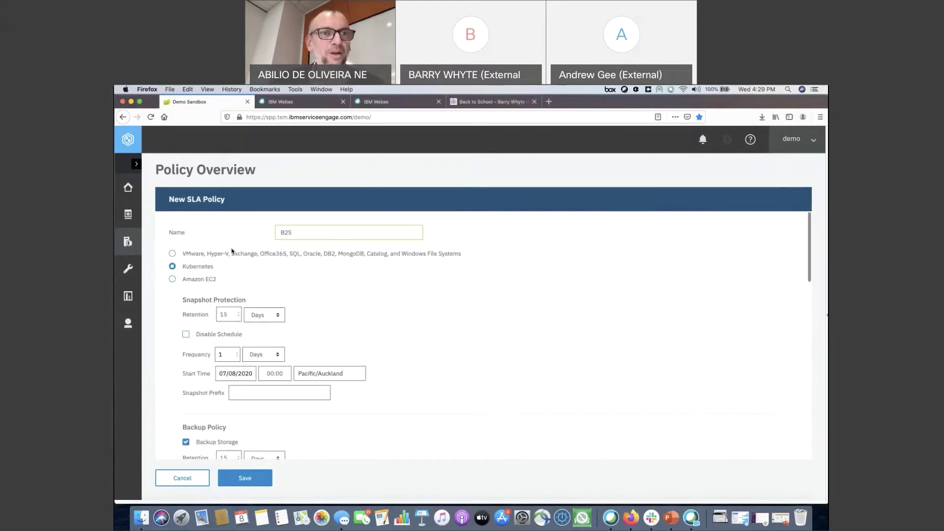
left_click(173, 254)
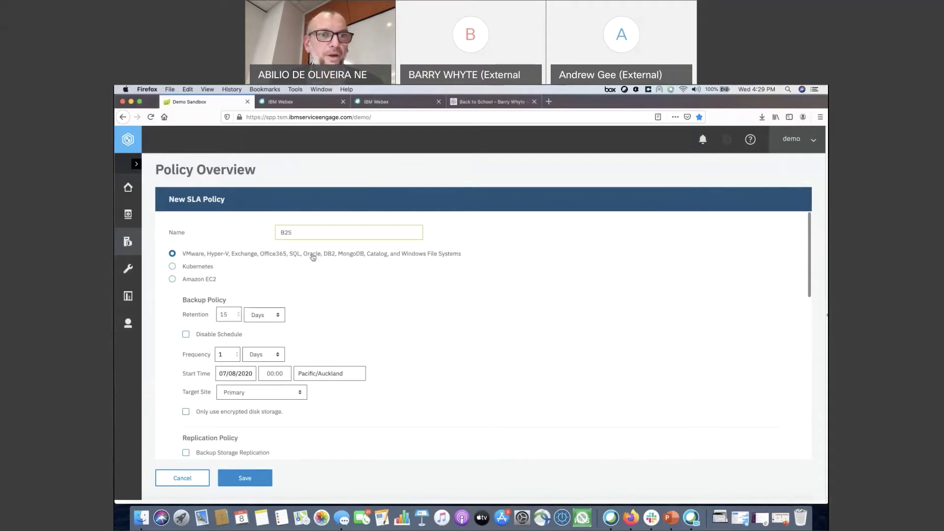
Set the backup policy's retention to 15 days and look through the available target sites, keeping Primary.
scroll(319, 292, "down", 1)
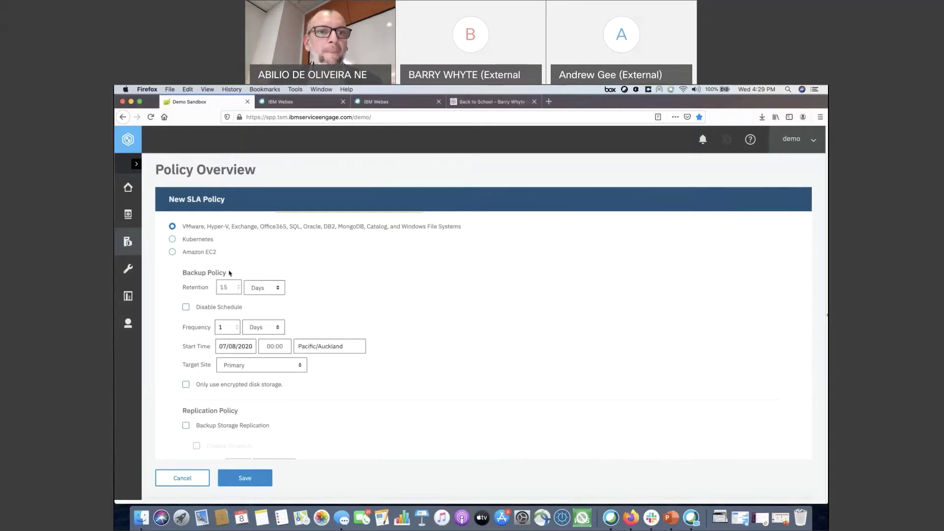
double_click(225, 288)
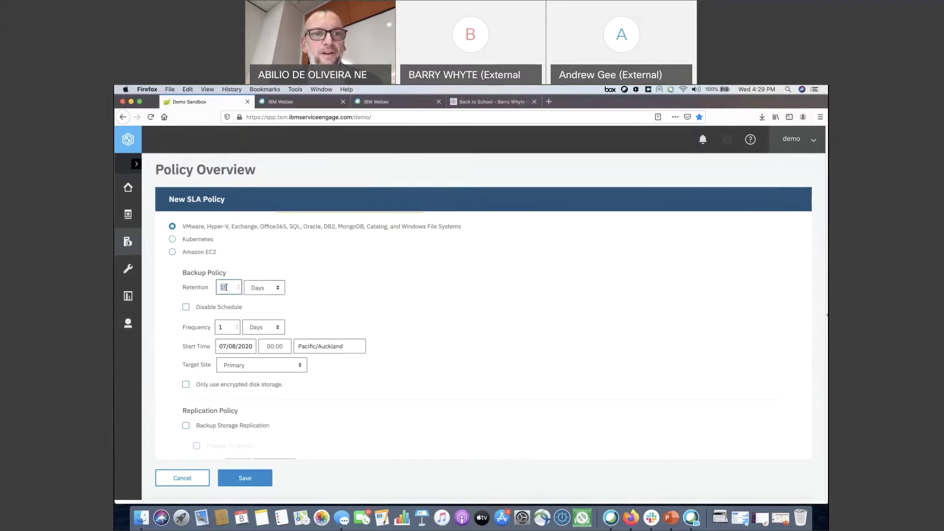
type("15")
left_click(287, 302)
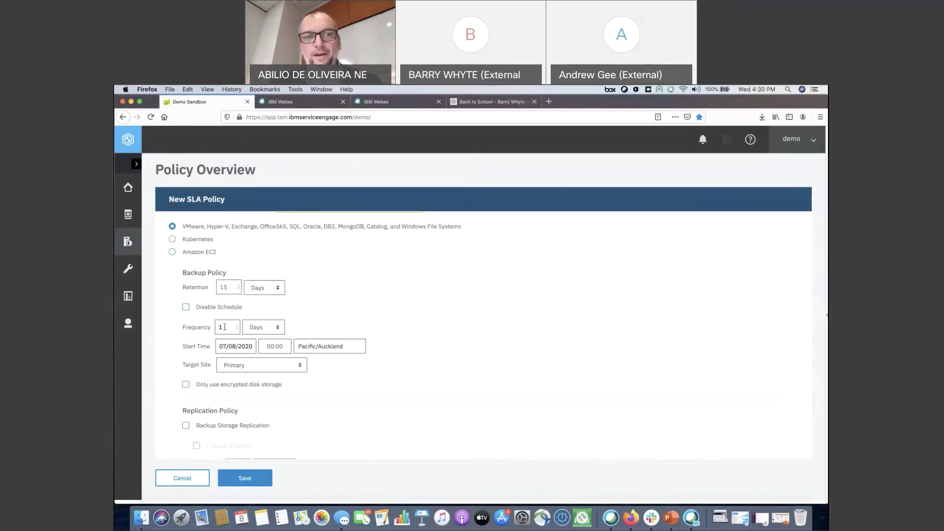
left_click(301, 366)
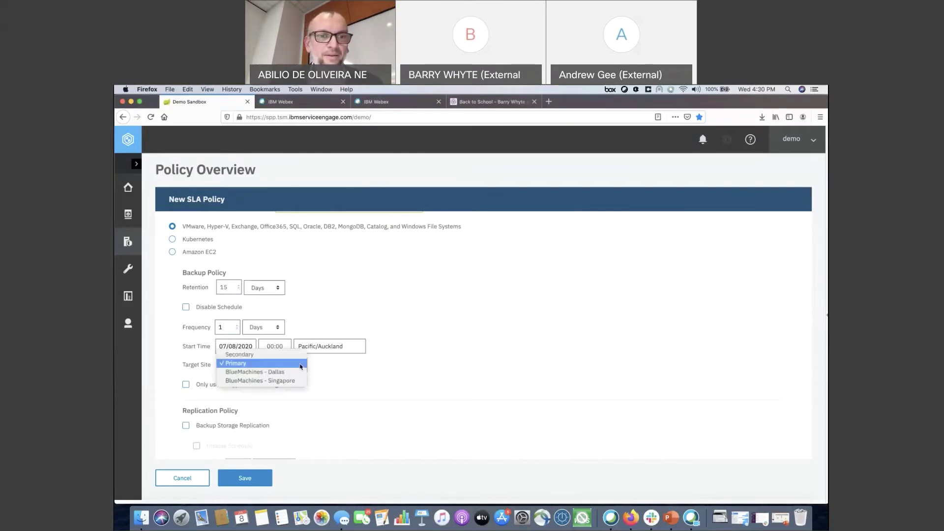
left_click(326, 375)
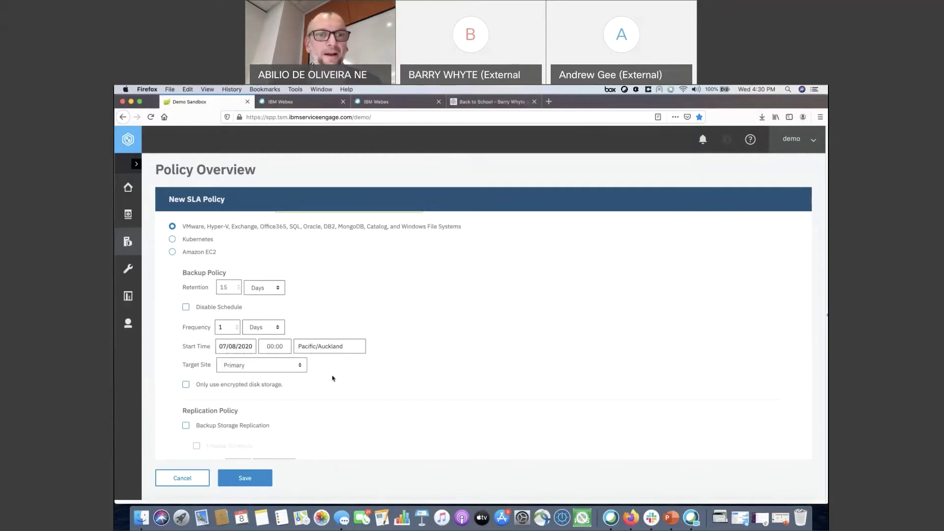
Enable Backup Storage Replication for this workload type and compare its schedule, target site and retention with the backup policy's.
scroll(249, 353, "down", 3)
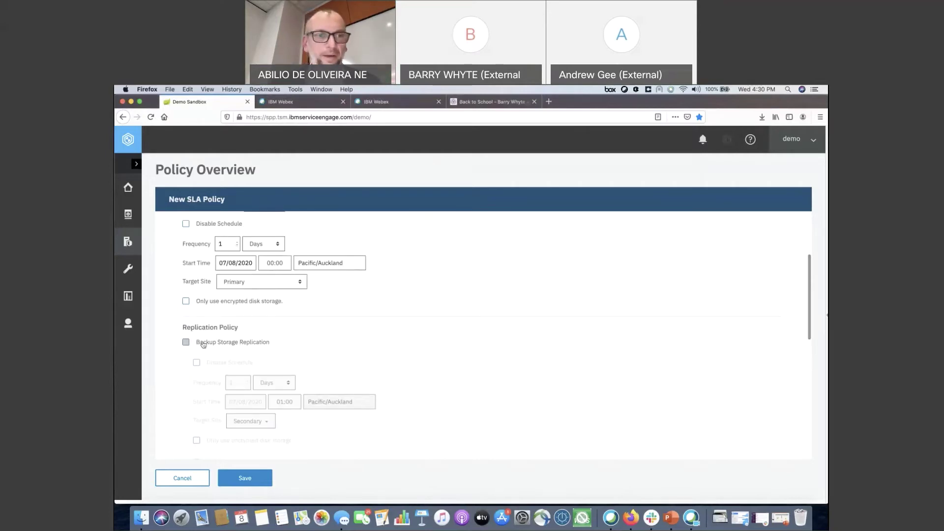
left_click(186, 343)
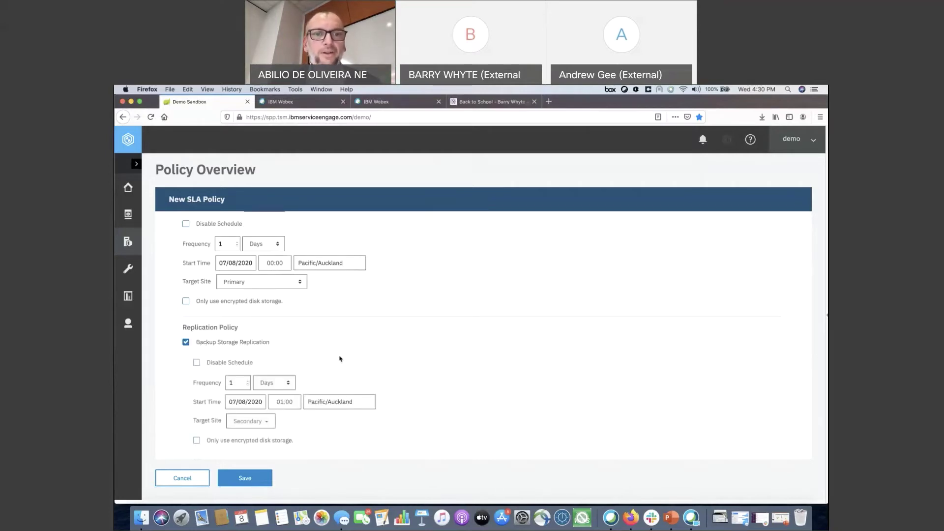
scroll(339, 359, "down", 3)
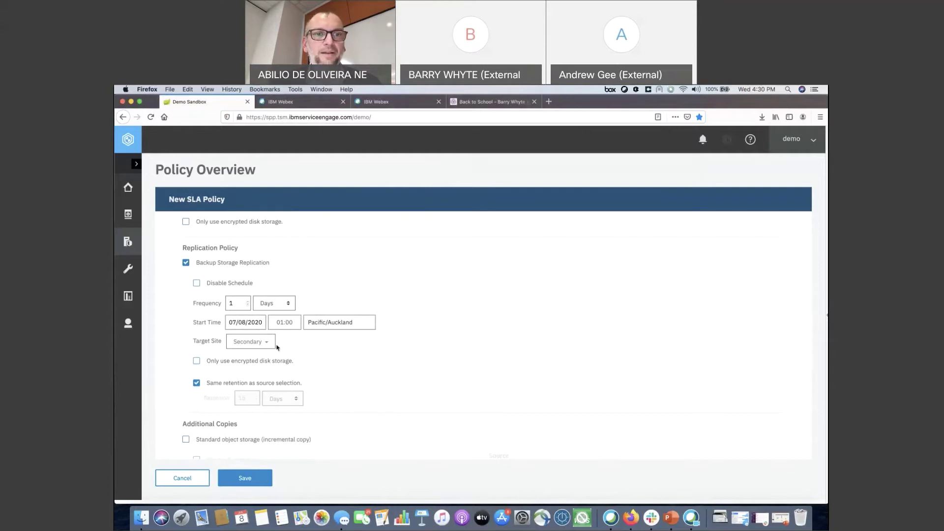
scroll(303, 302, "up", 4)
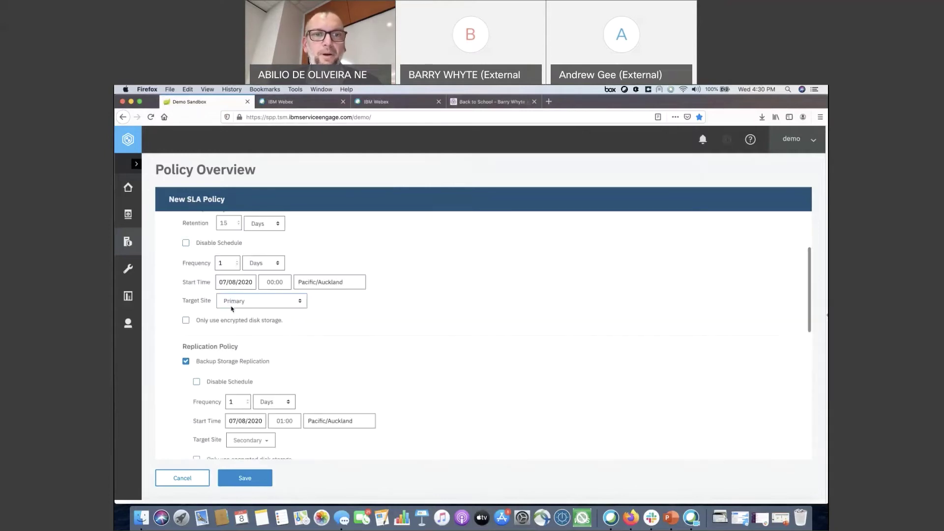
scroll(295, 339, "down", 5)
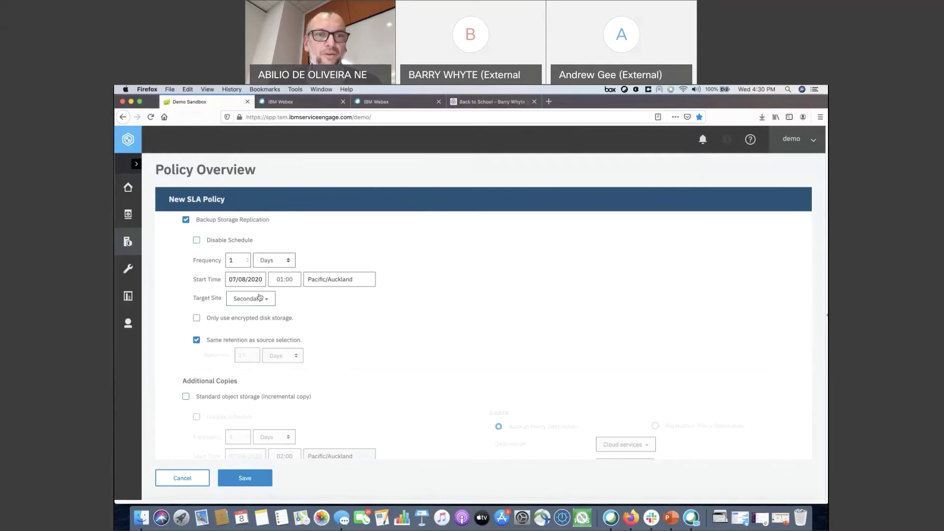
scroll(286, 309, "up", 1)
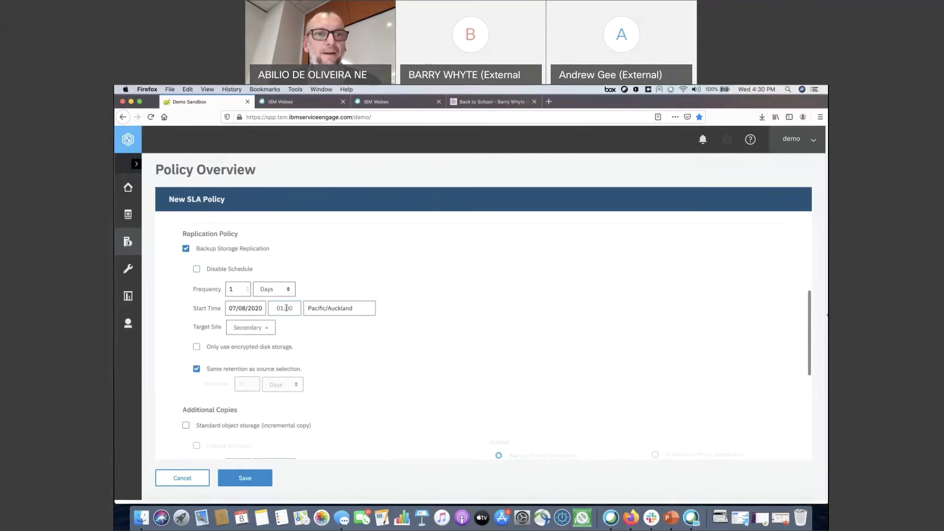
scroll(293, 278, "up", 3)
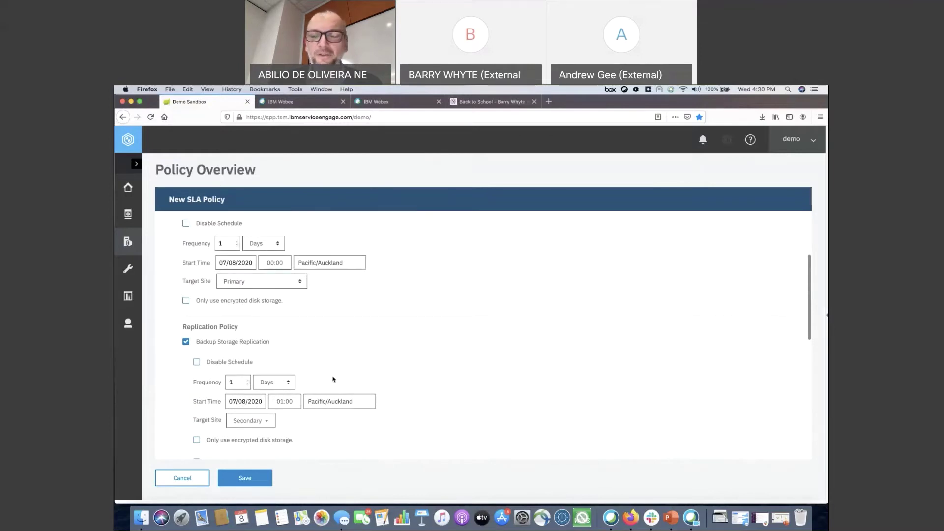
scroll(332, 379, "down", 1)
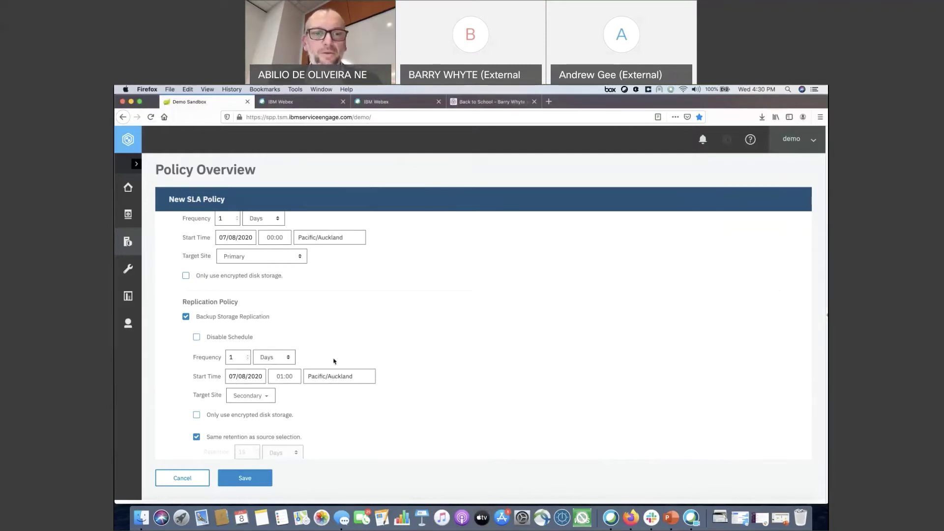
scroll(380, 374, "down", 2)
scroll(379, 374, "down", 2)
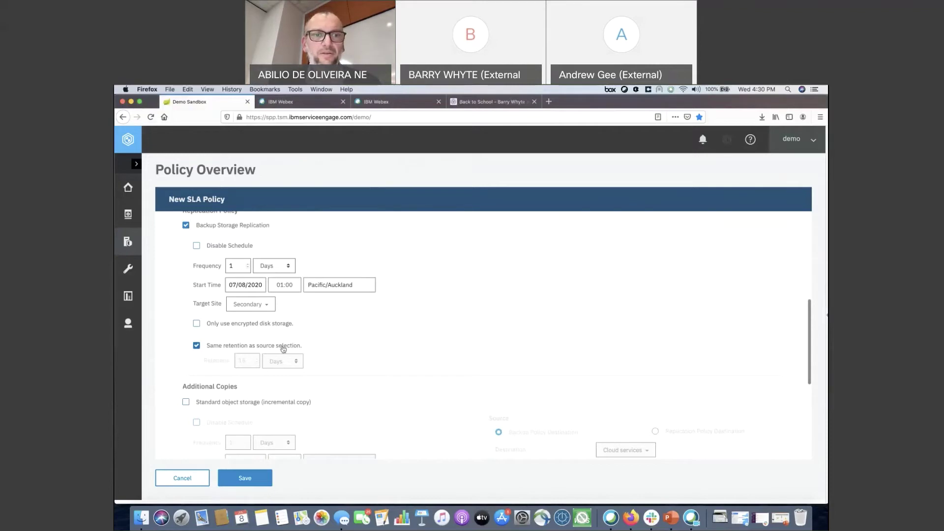
Try the incremental copy to standard object storage, toggling its Disable Schedule option and viewing the destination types.
scroll(334, 353, "down", 4)
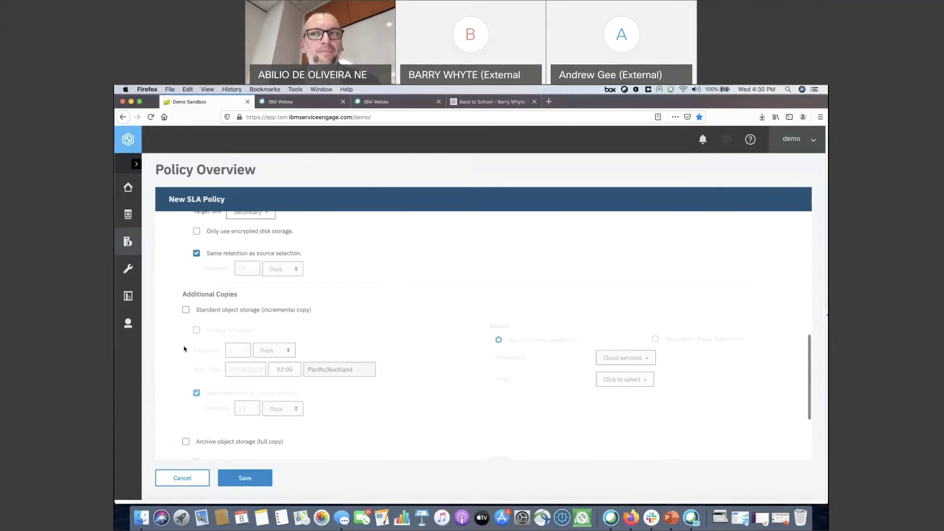
left_click(186, 310)
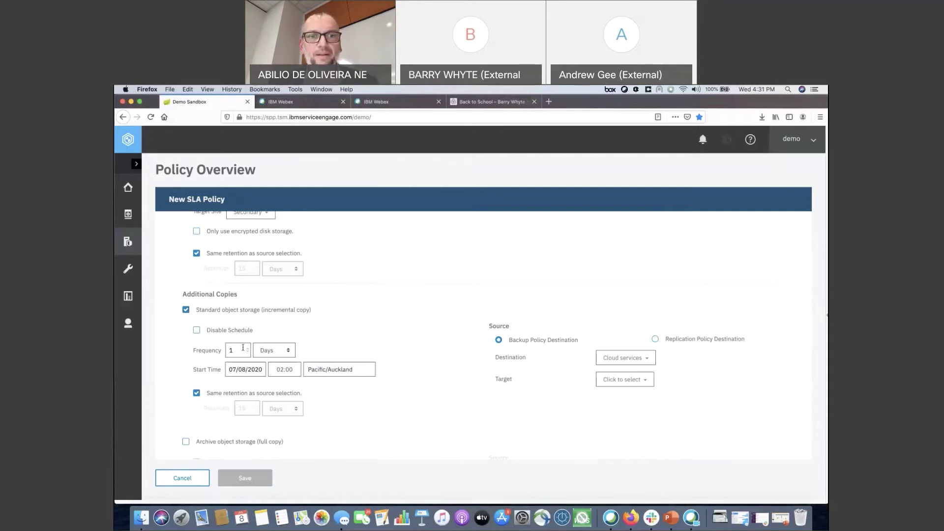
left_click(222, 332)
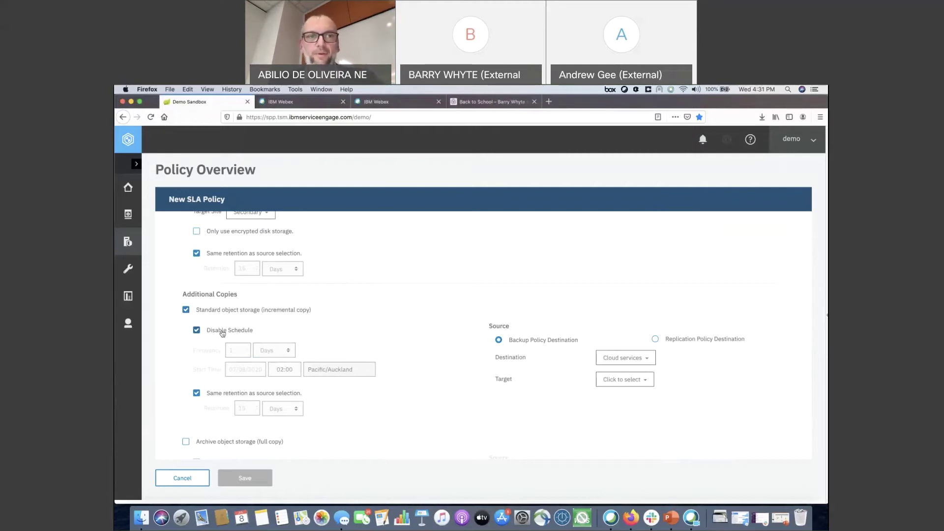
left_click(223, 332)
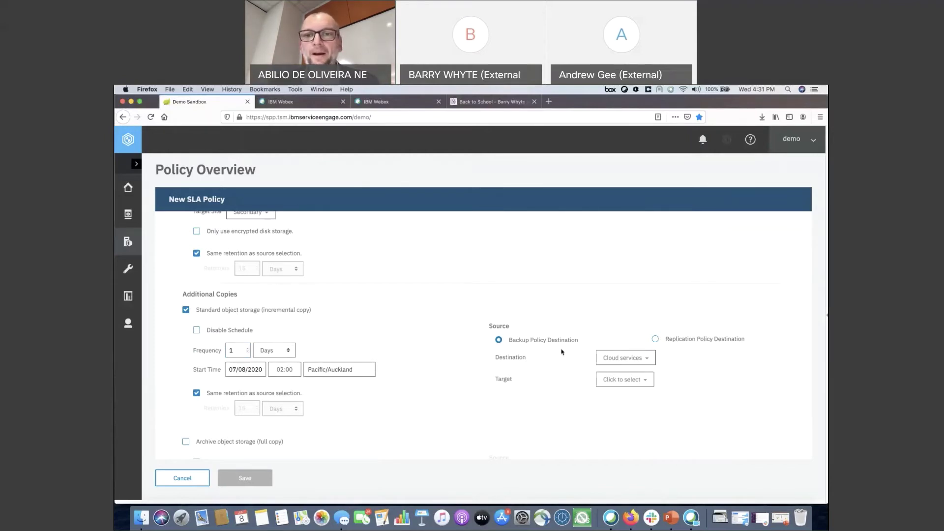
left_click(648, 361)
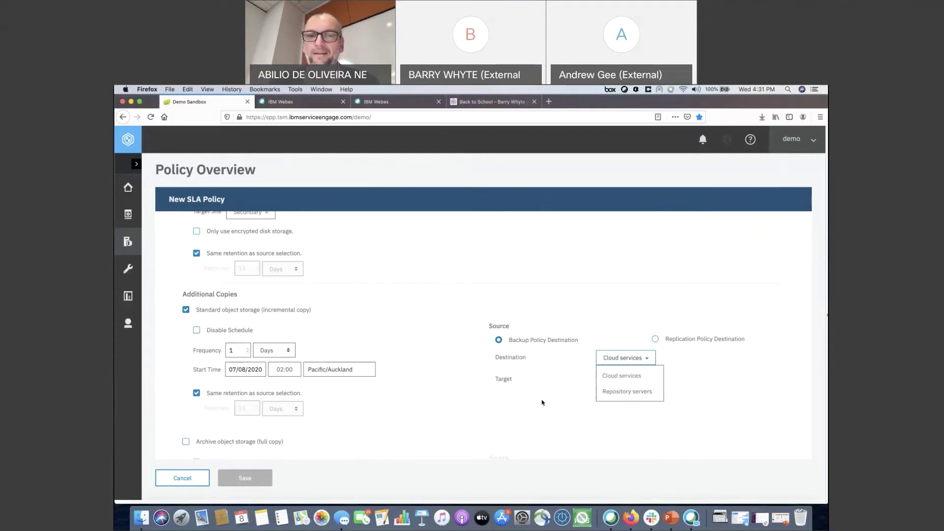
scroll(543, 402, "down", 3)
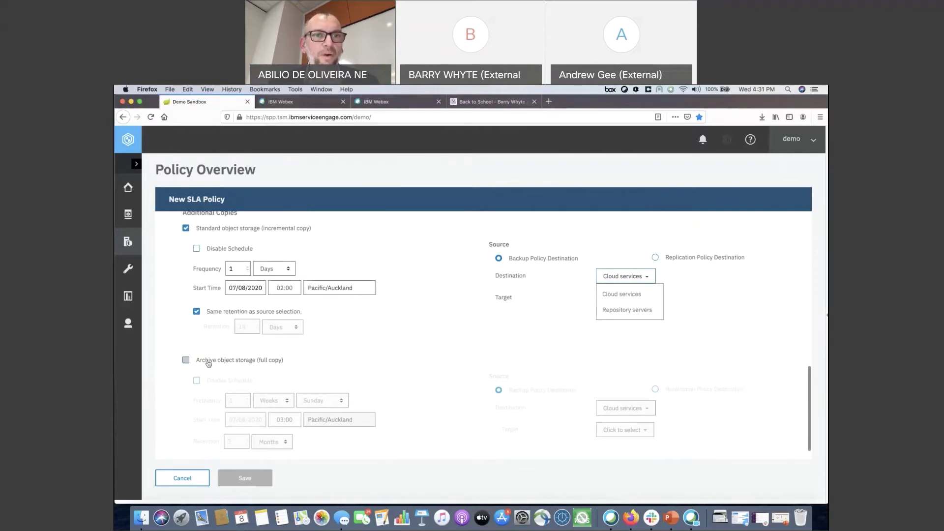
left_click(186, 229)
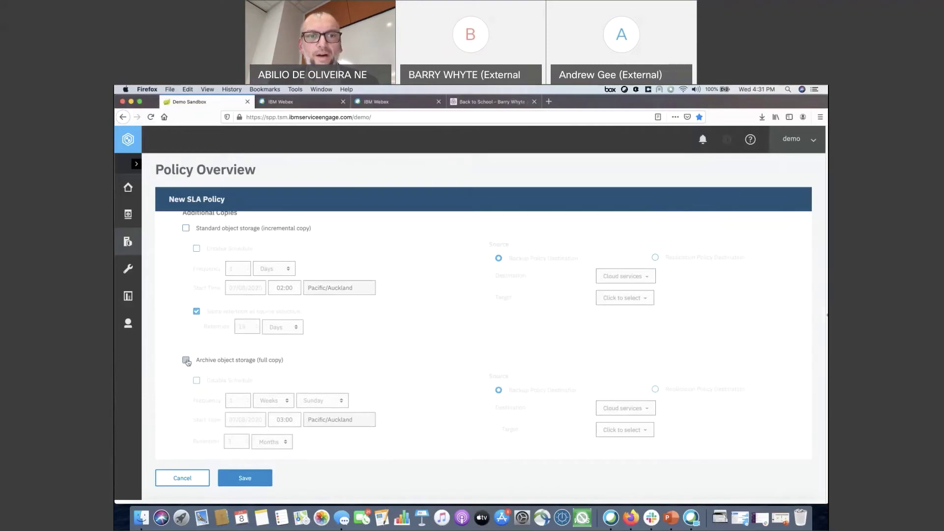
Enable the archive object storage (full copy) option and review its schedule, retention and source settings.
left_click(186, 360)
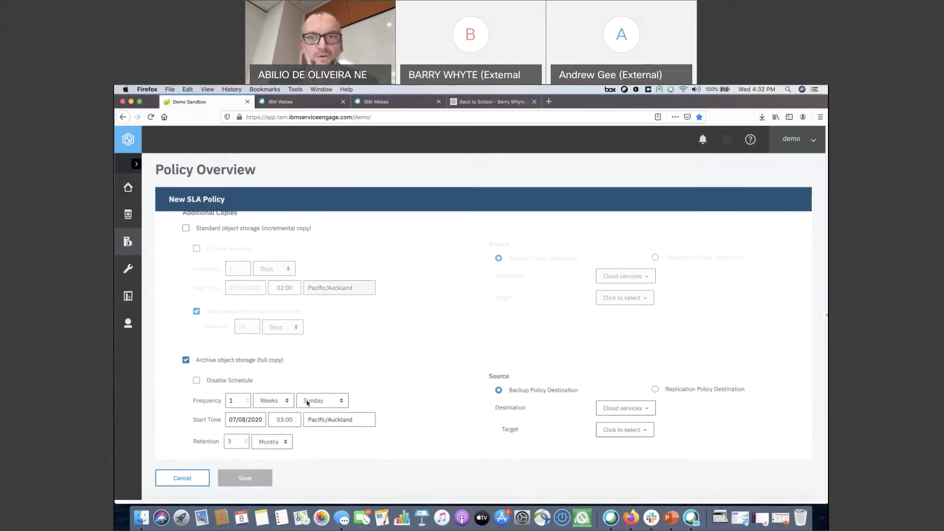
scroll(356, 376, "down", 1)
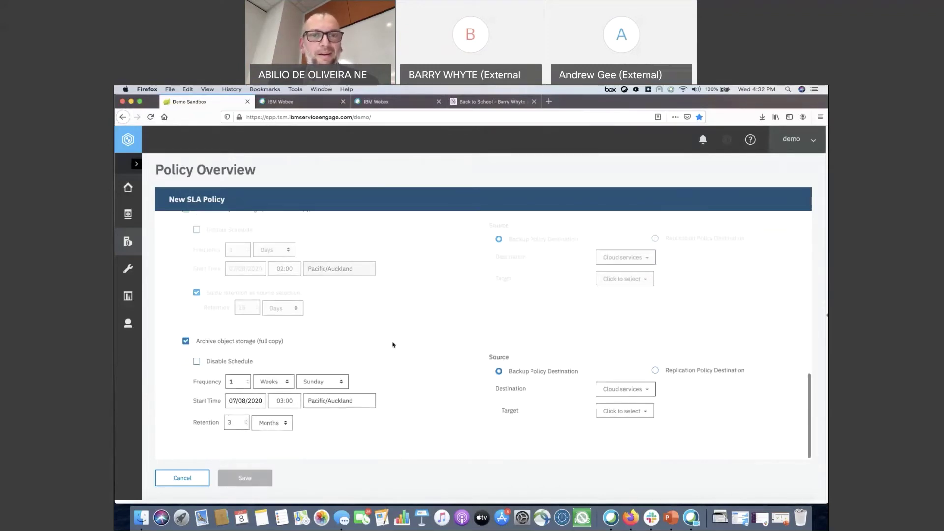
scroll(394, 348, "up", 2)
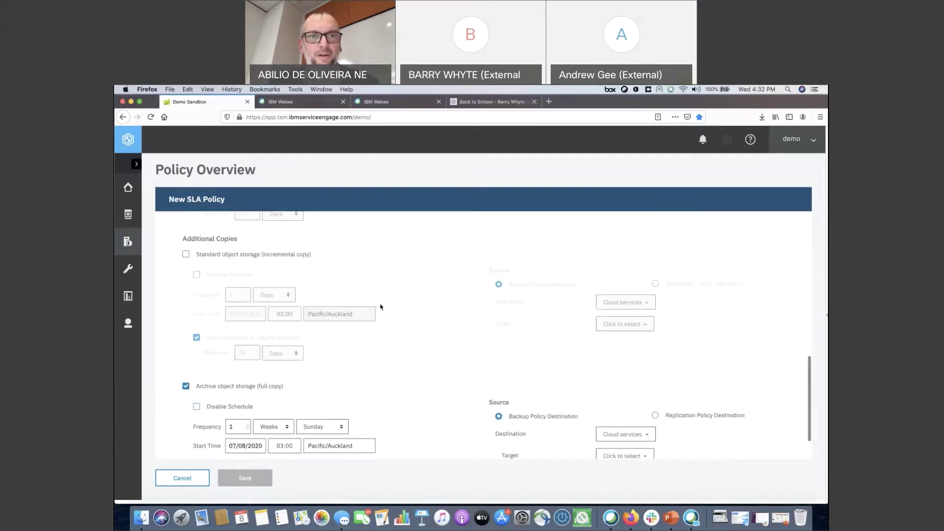
scroll(331, 379, "down", 1)
scroll(331, 387, "down", 1)
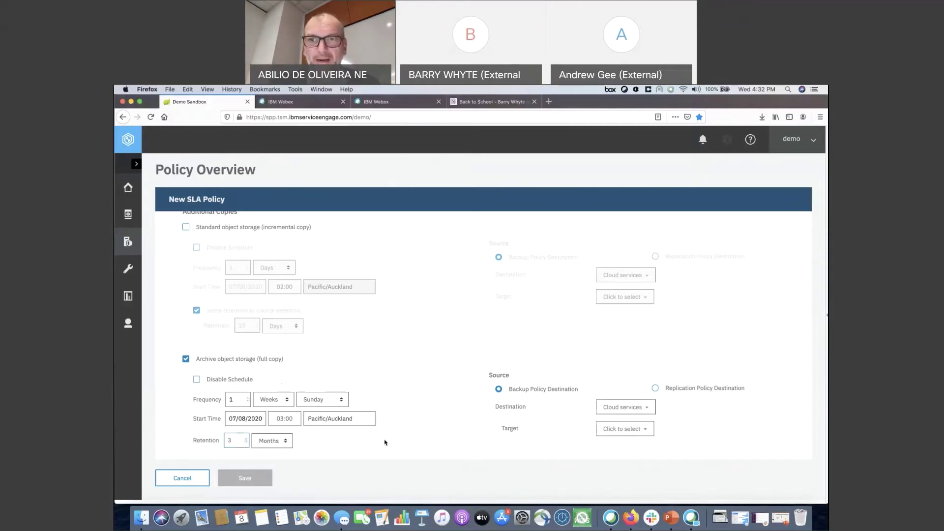
scroll(401, 442, "down", 1)
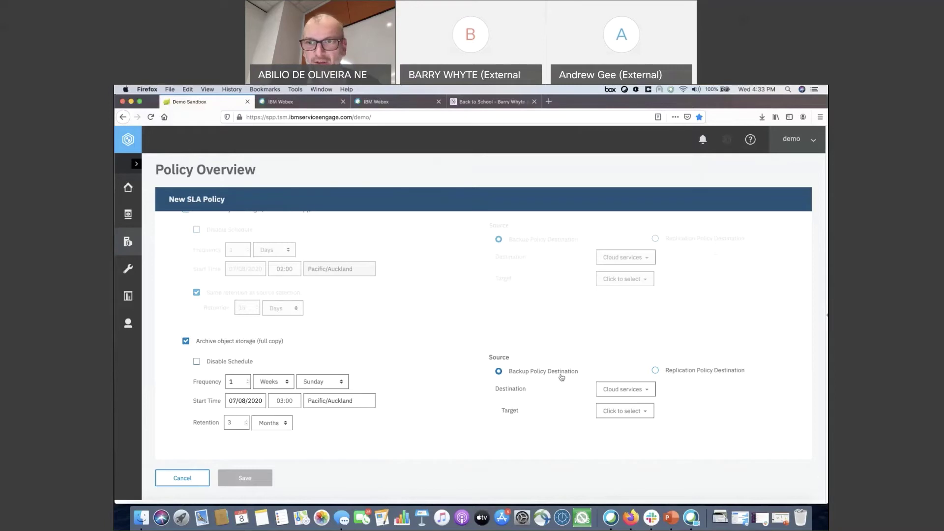
Try Backup Policy Destination and Replication Policy Destination as the archive copy's source, leaving it on Replication Policy Destination.
left_click(656, 371)
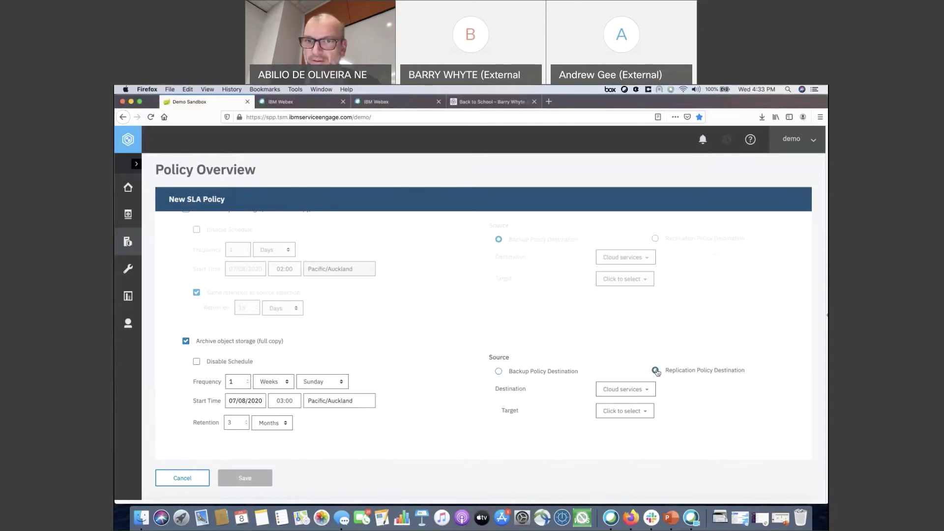
left_click(499, 372)
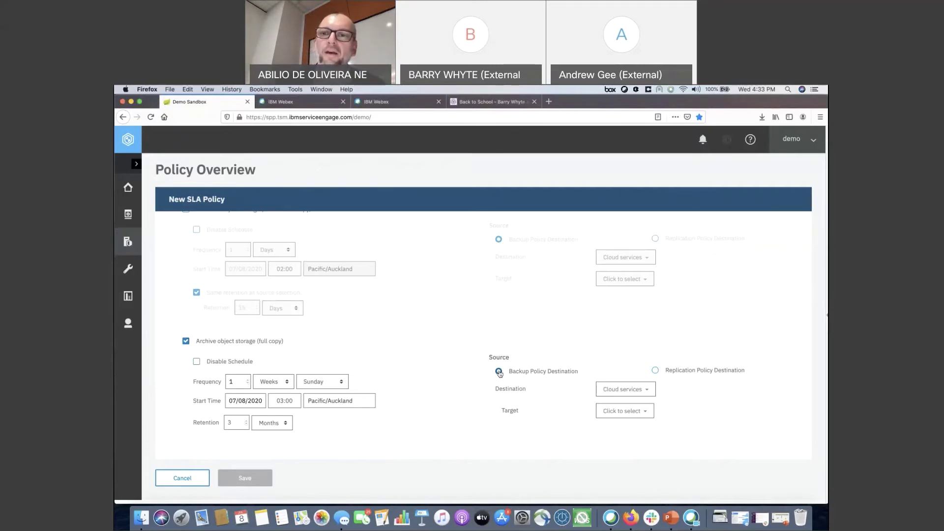
left_click(656, 373)
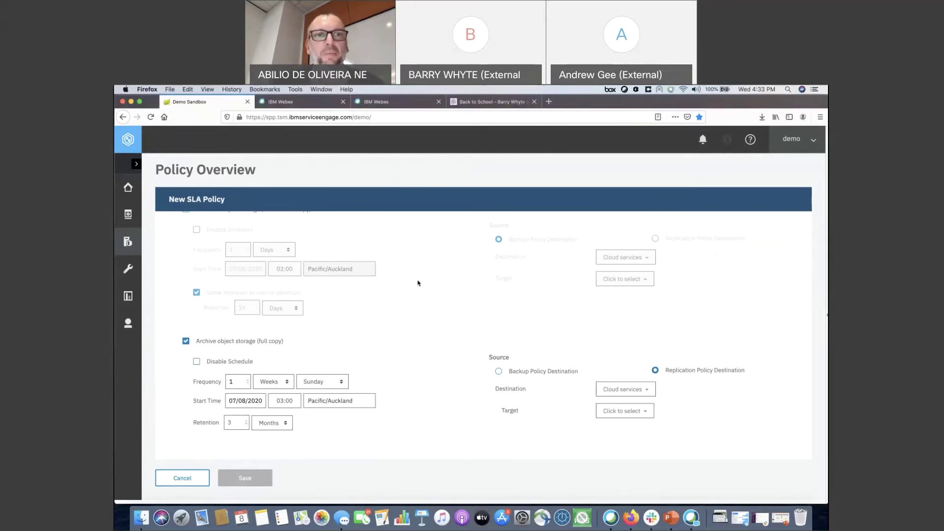
scroll(418, 283, "up", 5)
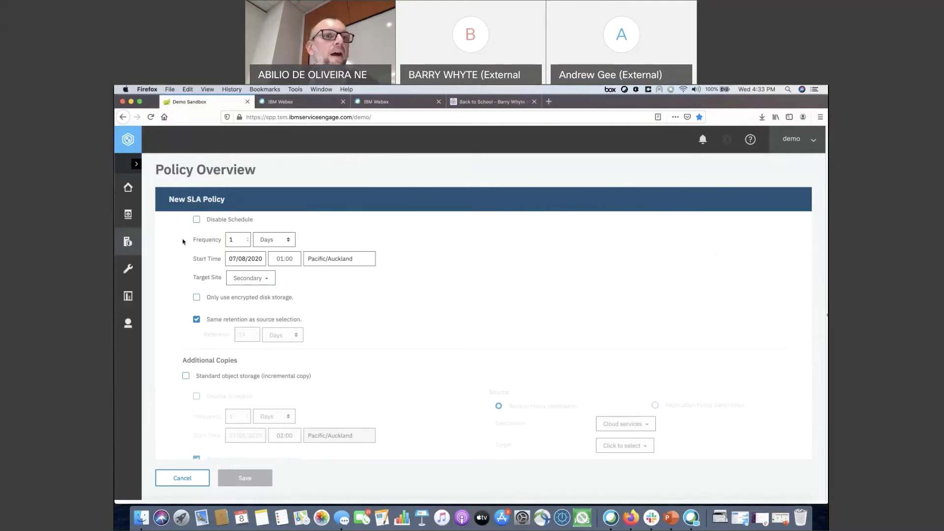
Open the VMware backup page of the virtualized systems and go into the vclab2.spptraining.com vCenter.
left_click(128, 241)
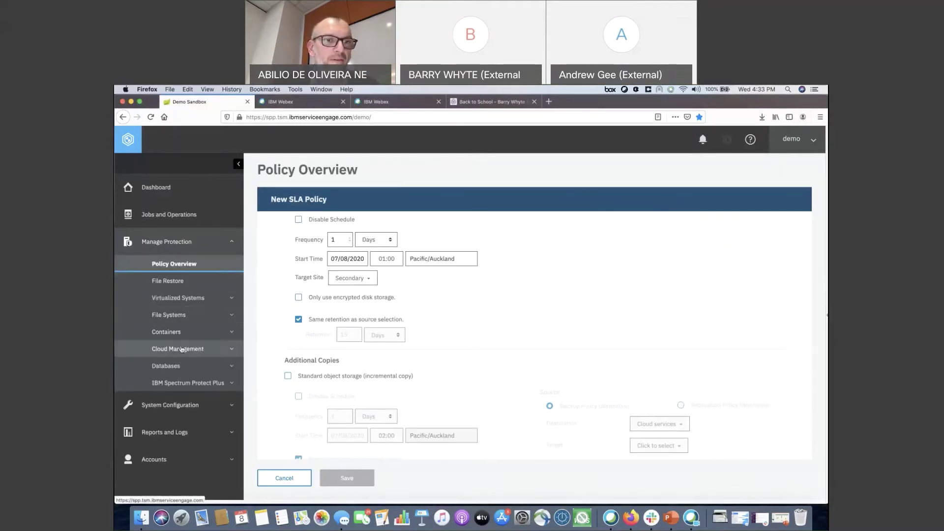
left_click(185, 298)
left_click(173, 315)
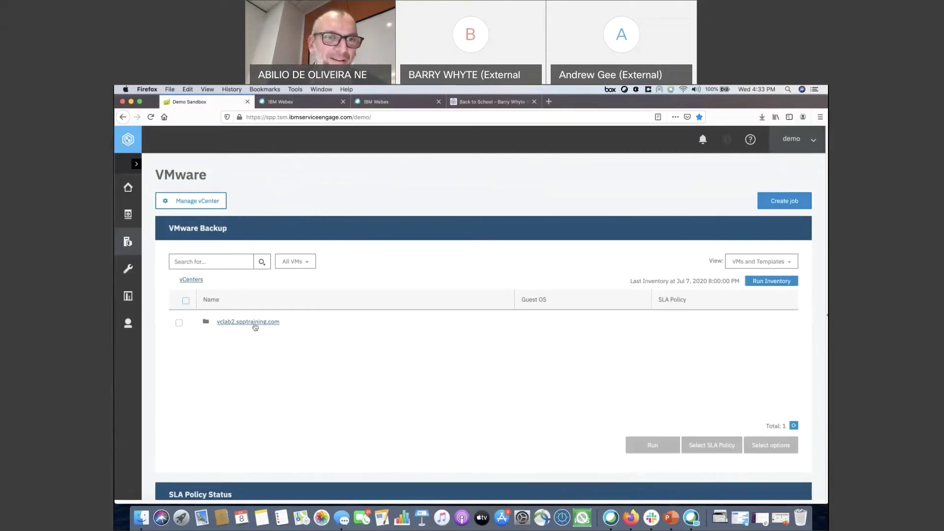
left_click(258, 323)
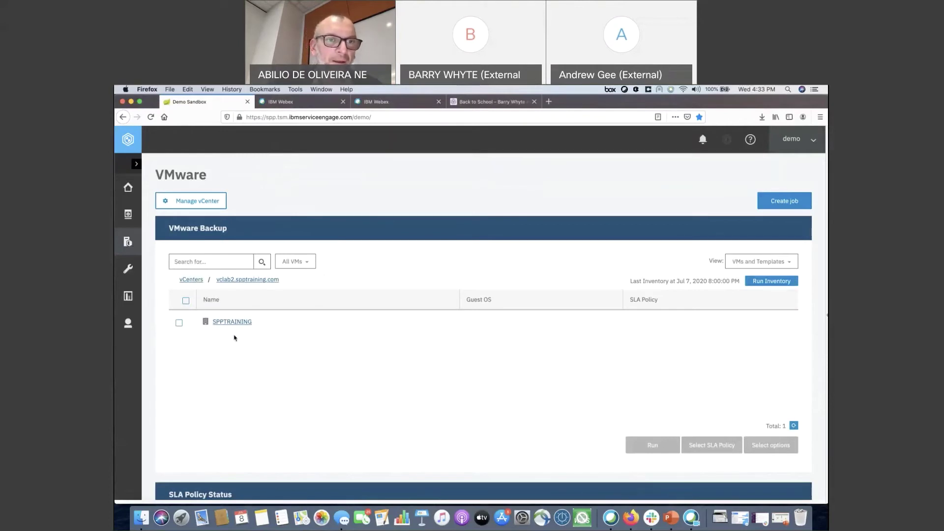
Try the VMware_BU SLA policy on the SPPTRAINING datacenter and clear the datacenter selection.
left_click(179, 324)
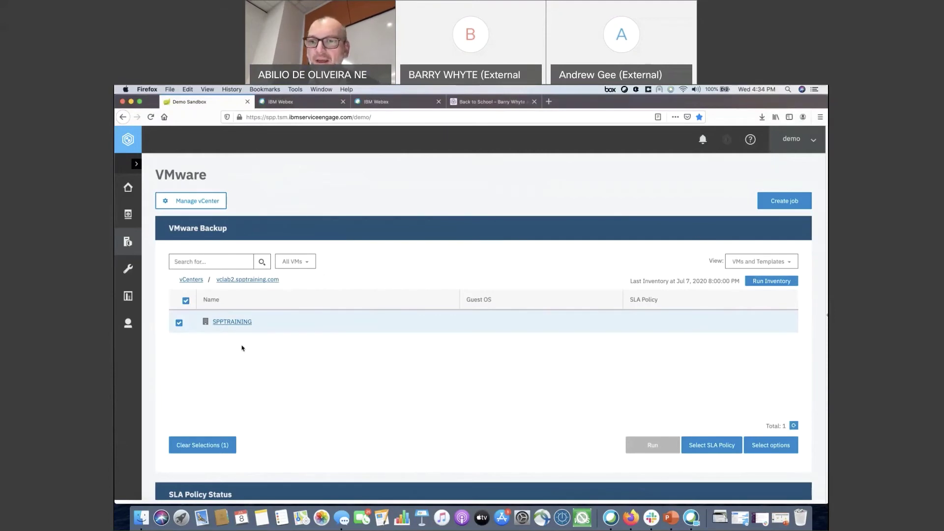
scroll(561, 381, "down", 5)
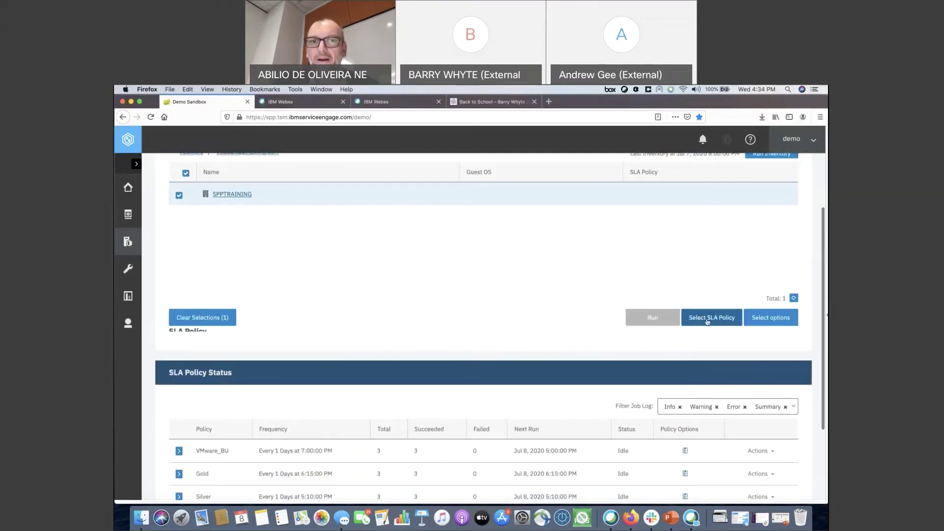
left_click(707, 320)
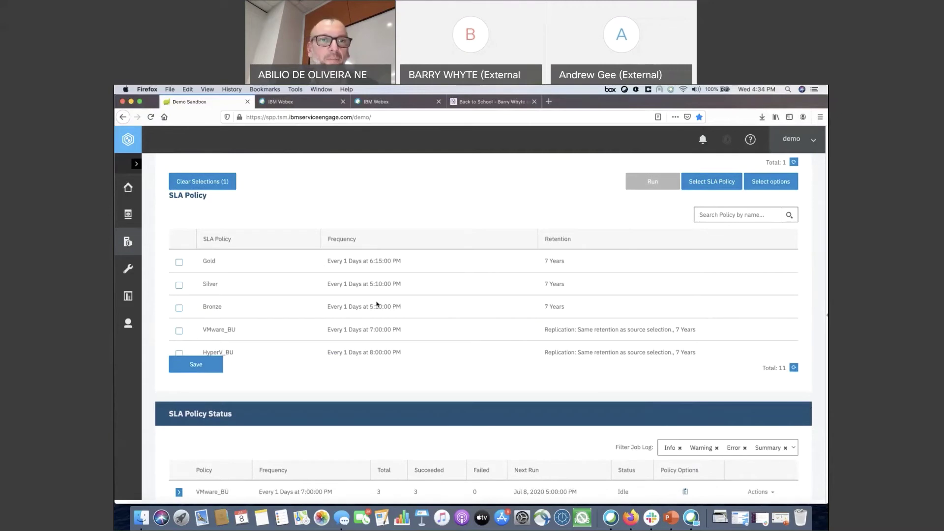
left_click(178, 330)
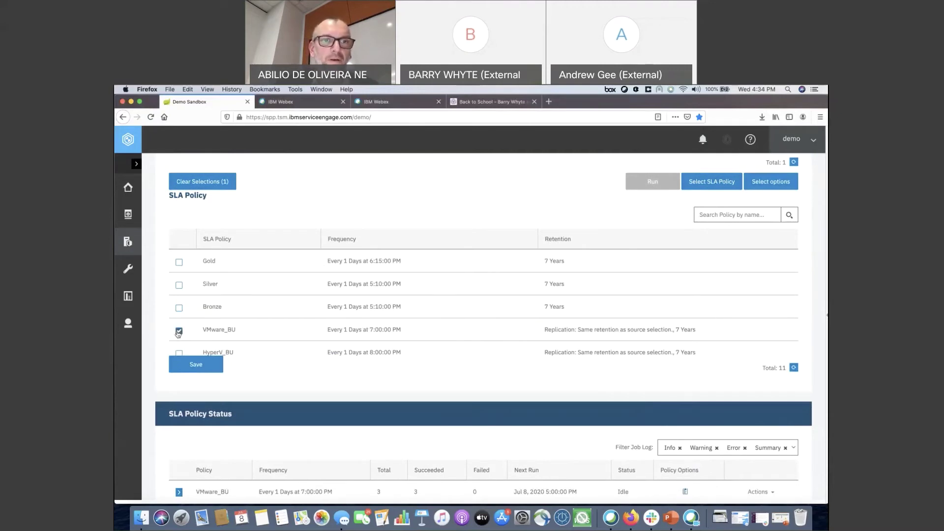
left_click(206, 366)
scroll(292, 275, "up", 5)
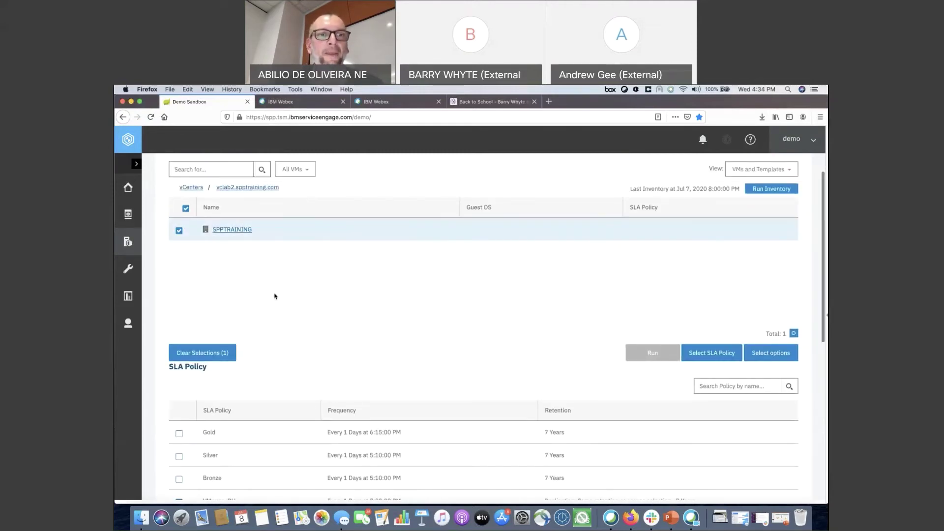
scroll(274, 295, "down", 5)
scroll(275, 295, "down", 1)
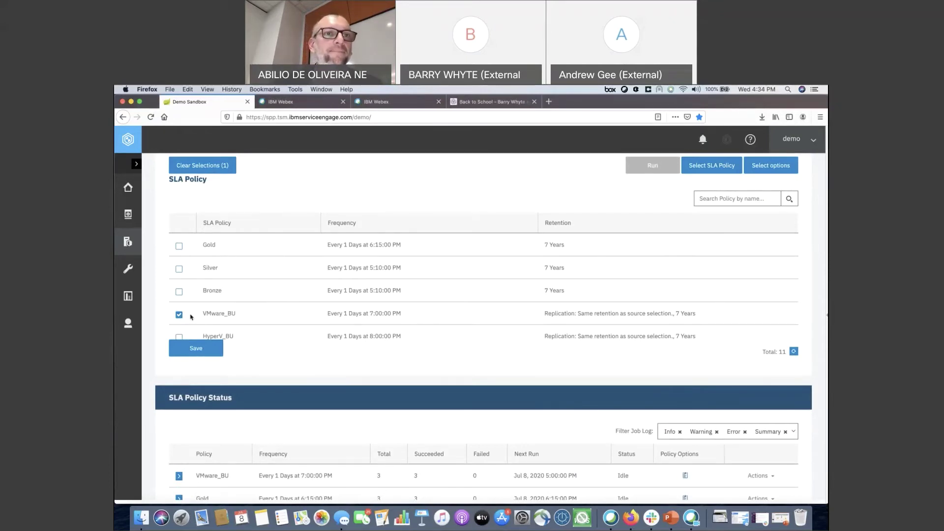
left_click(203, 166)
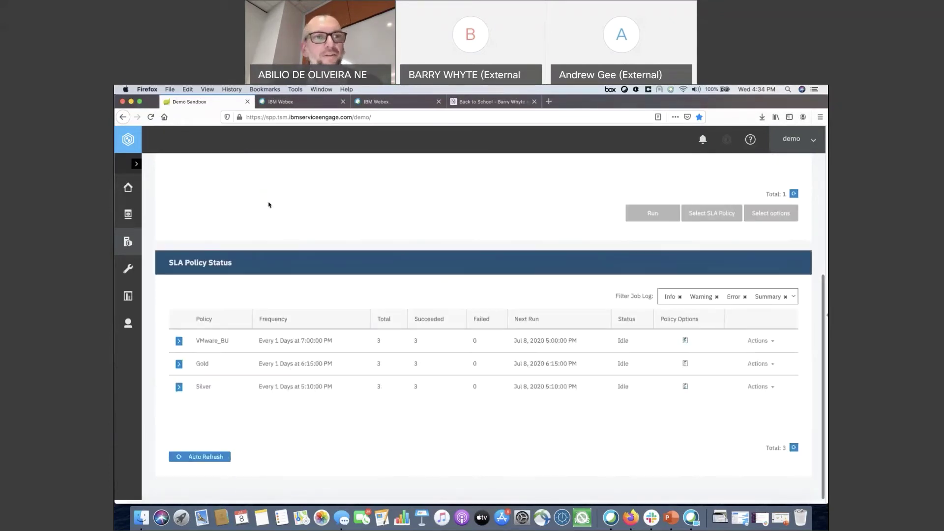
Look at the workload types under Cloud Management and Databases, and open the Db2 backup page.
left_click(128, 243)
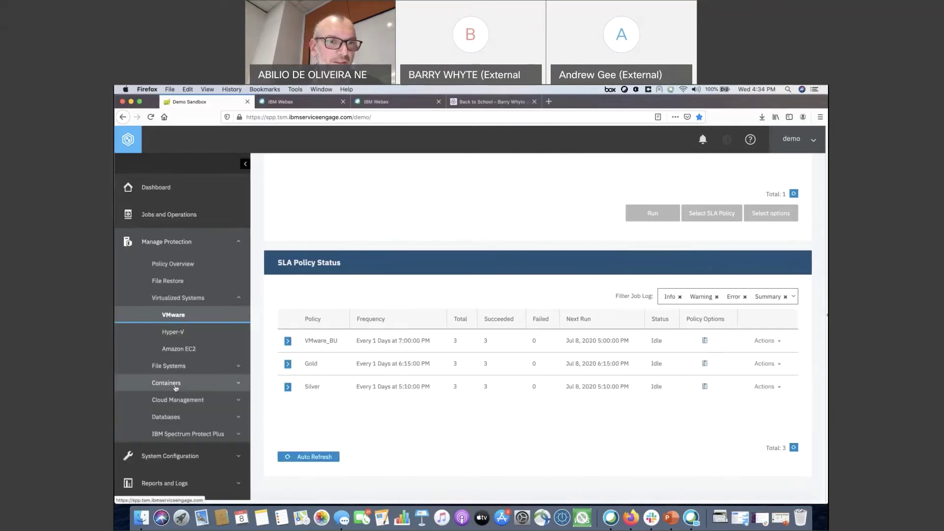
left_click(185, 405)
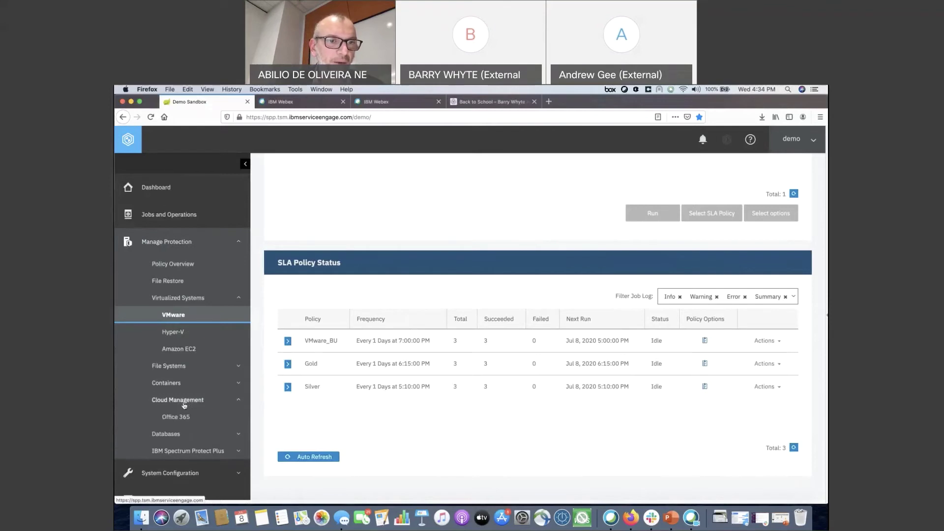
left_click(181, 404)
left_click(180, 404)
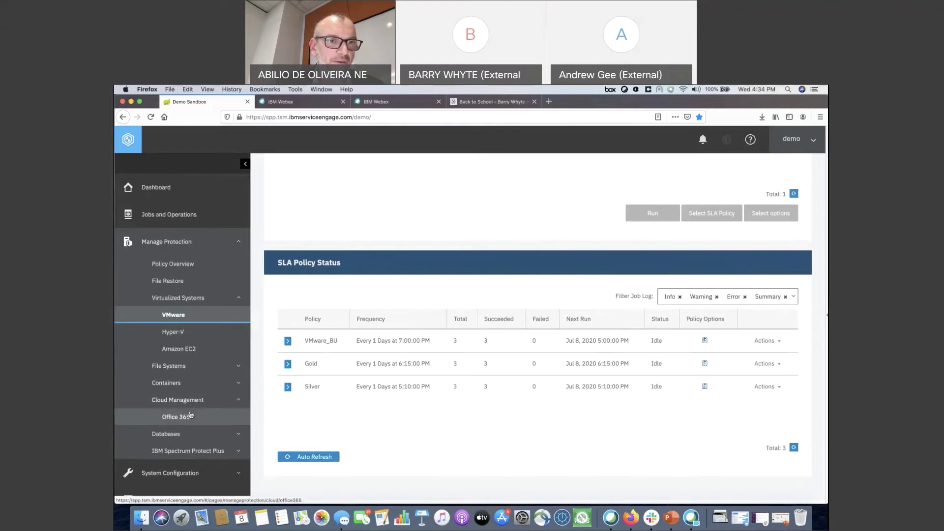
scroll(182, 389, "down", 2)
left_click(184, 360)
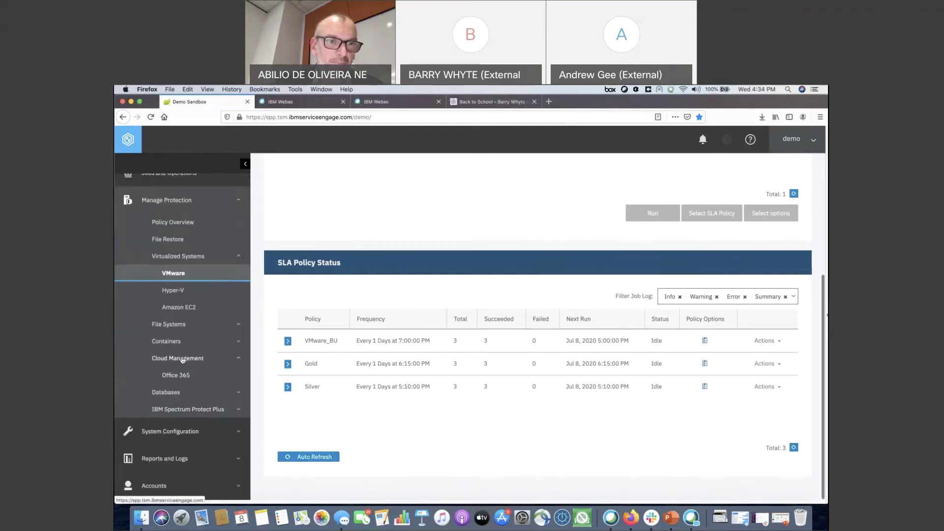
left_click(175, 392)
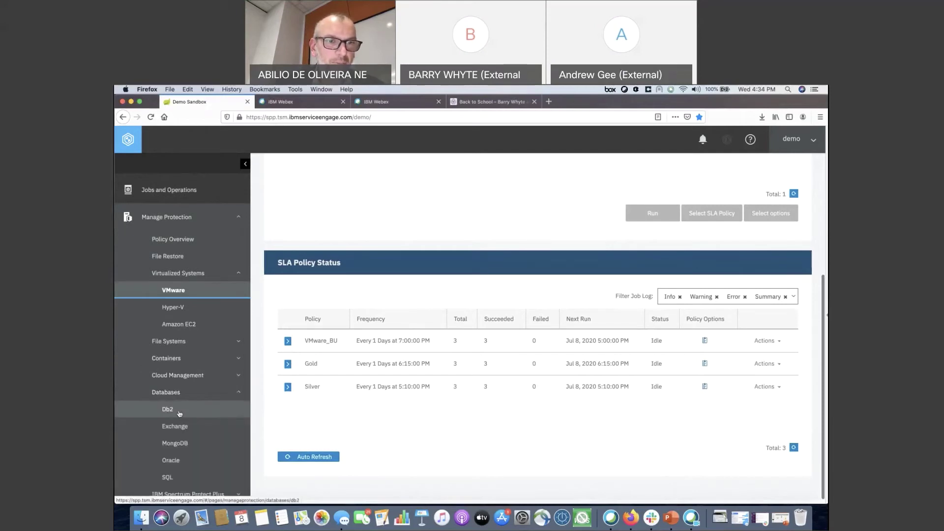
left_click(180, 415)
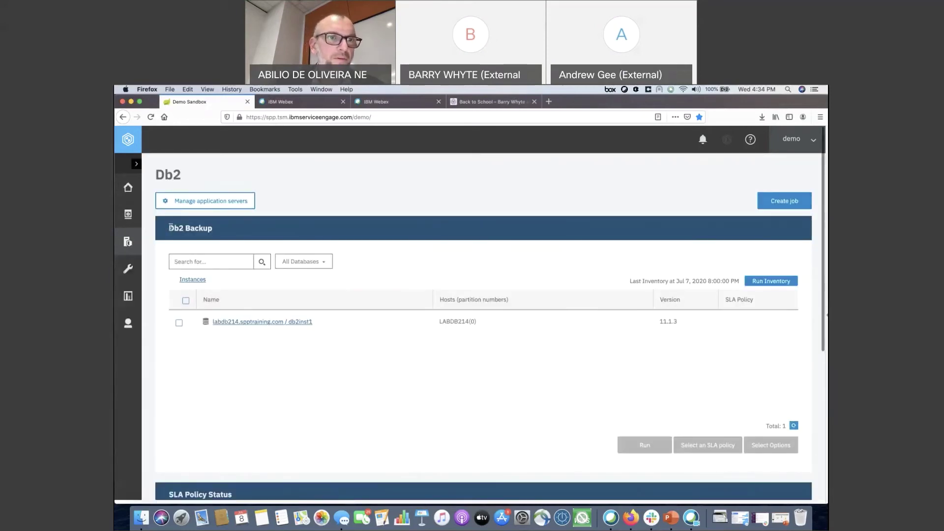
Select the labdb214.spptraining.com / db2inst1 instance and try the Db2_BU and Exchange_BU SLA policies on it, leaving both unselected.
left_click(129, 243)
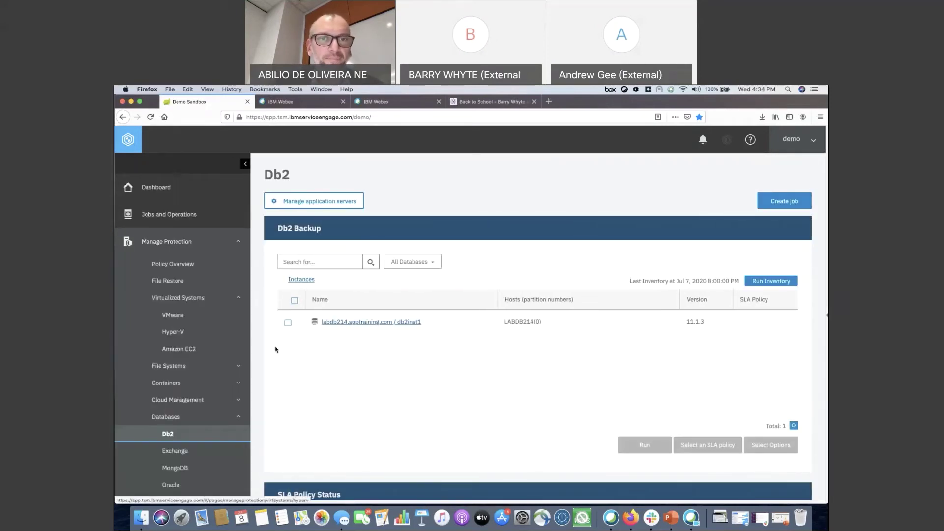
left_click(287, 324)
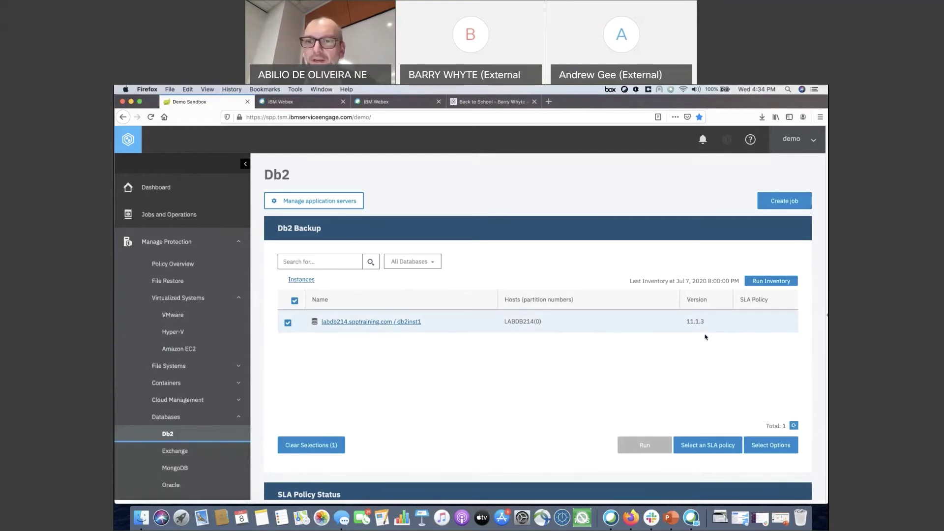
left_click(707, 445)
scroll(459, 357, "down", 5)
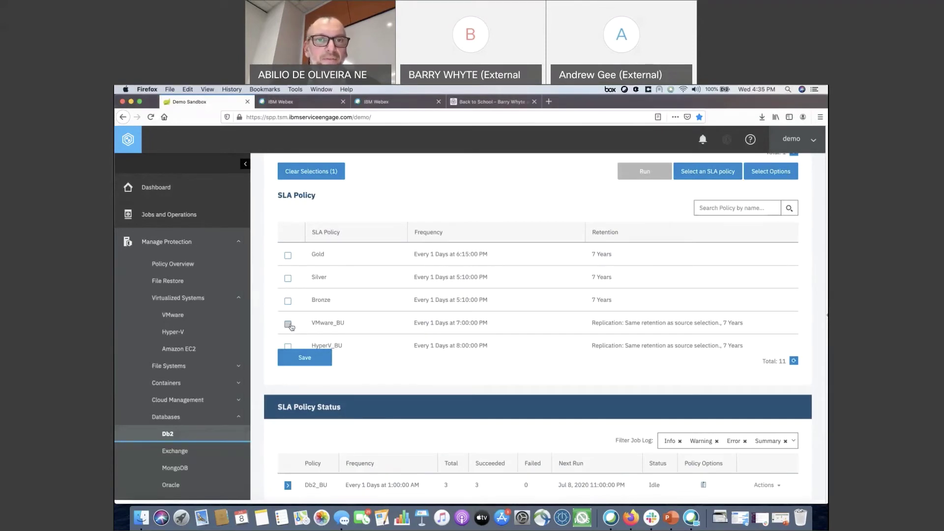
scroll(290, 327, "down", 5)
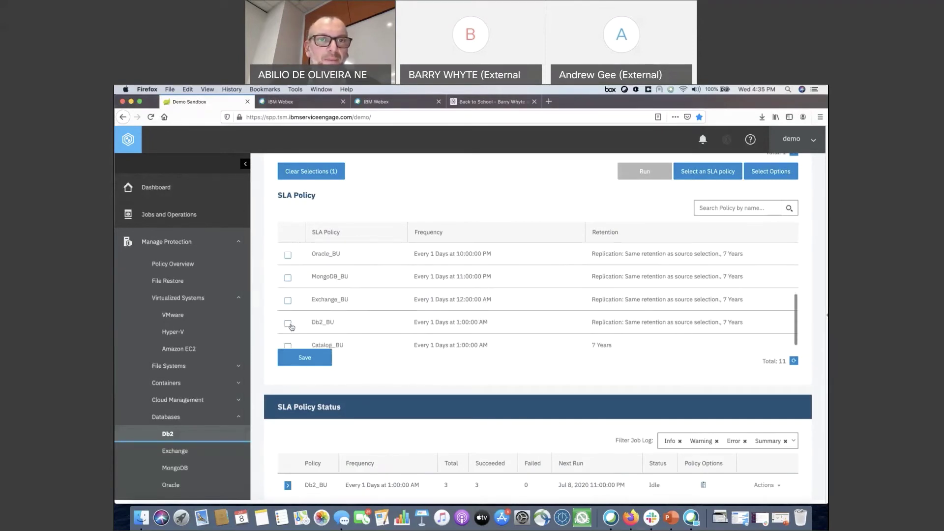
left_click(288, 317)
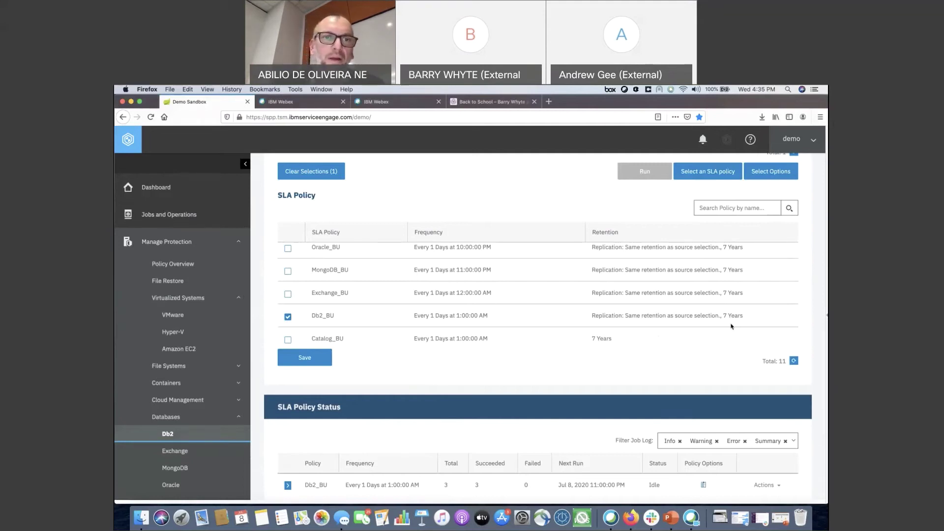
left_click(289, 294)
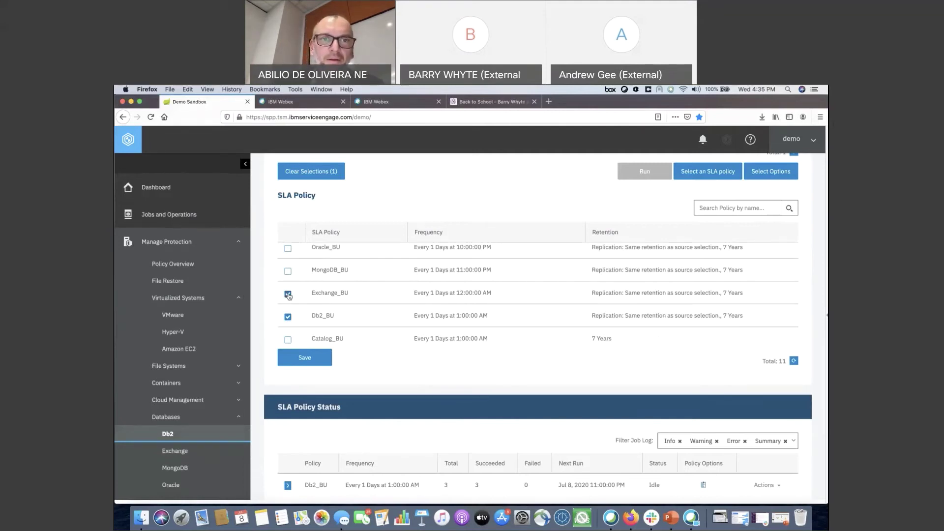
left_click(289, 294)
left_click(288, 318)
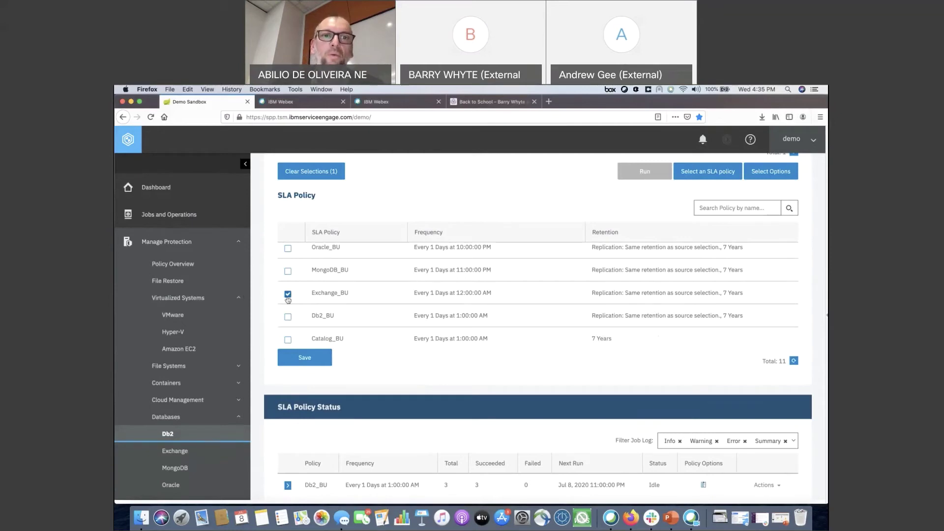
left_click(288, 318)
left_click(288, 317)
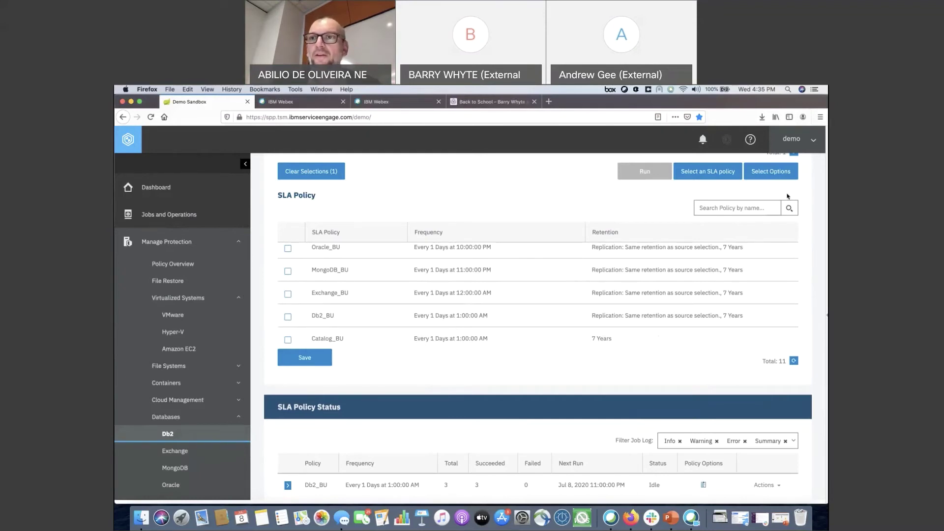
View the backup options of the selected Db2 instance and clear the instance selection.
left_click(768, 172)
scroll(768, 172, "down", 1)
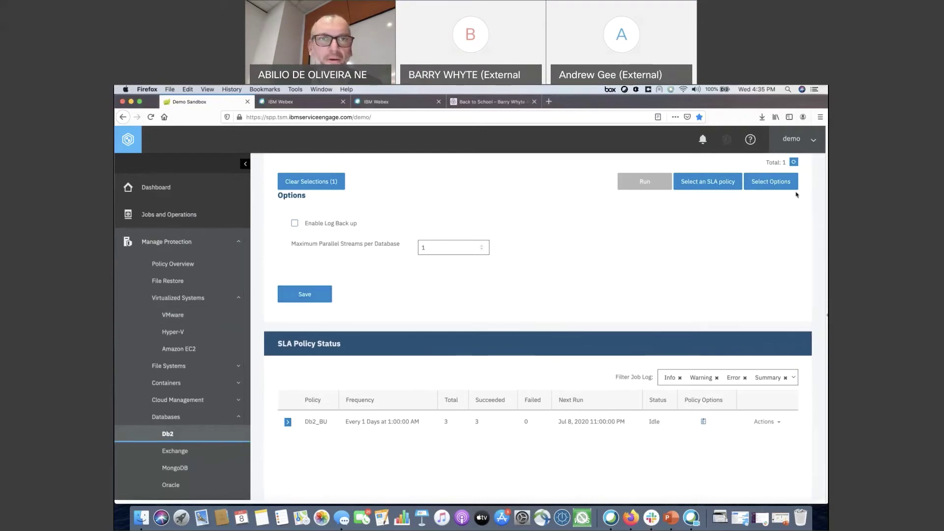
left_click(320, 183)
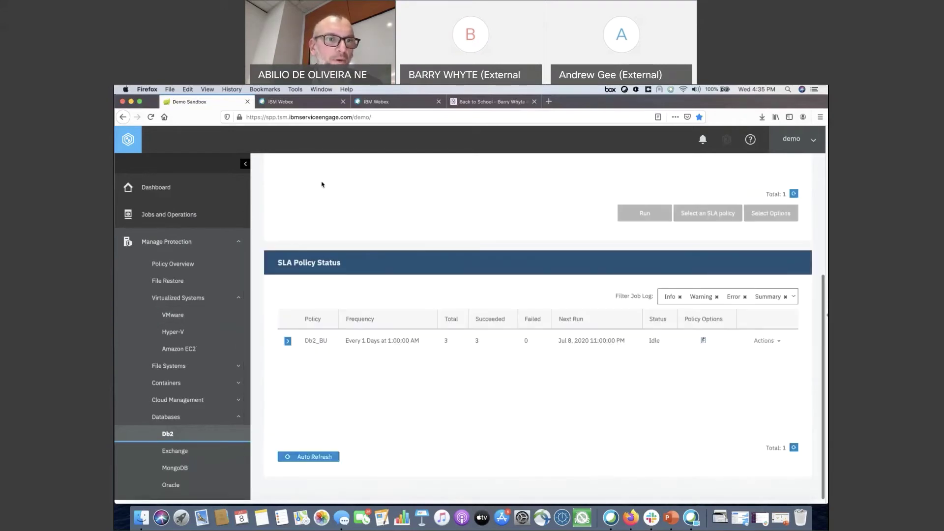
Open the Microsoft Windows file system backup page, go into the bm-sales-win server and select its USERS volume.
left_click(182, 365)
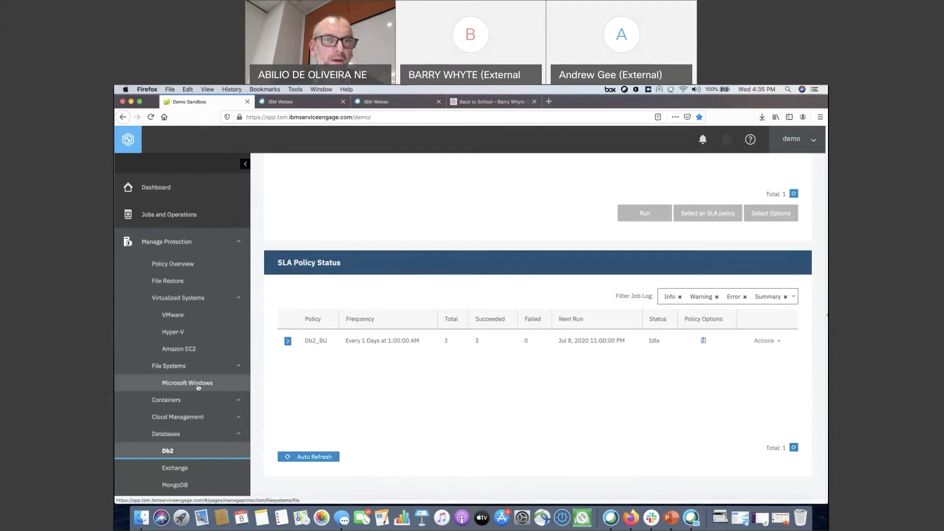
left_click(196, 386)
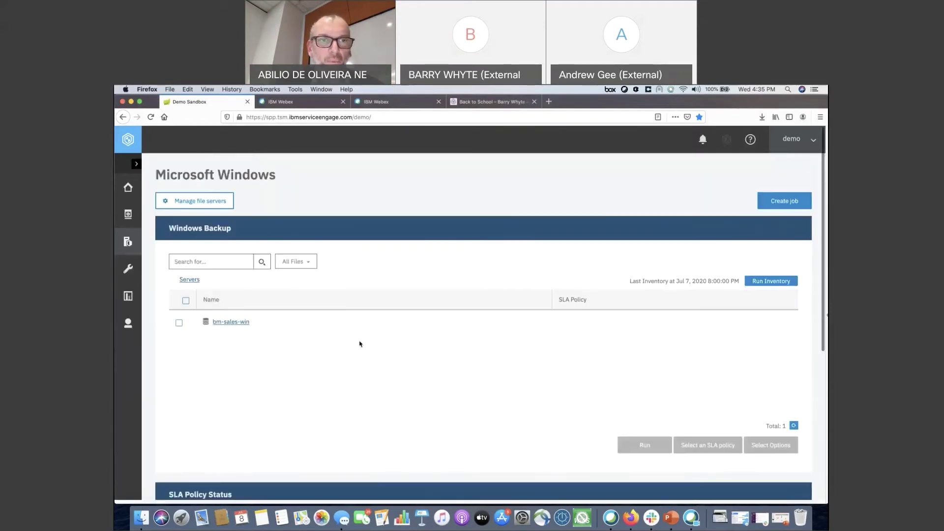
left_click(244, 323)
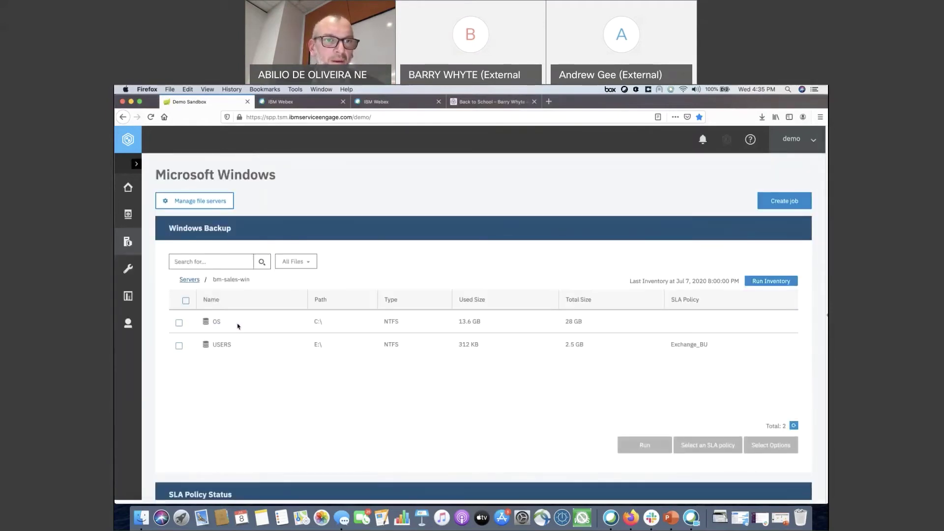
left_click(179, 345)
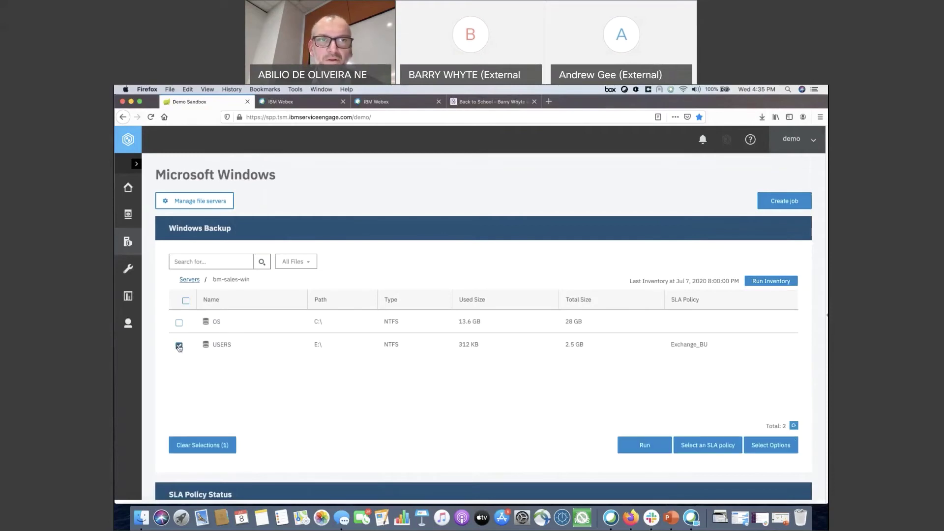
scroll(498, 429, "down", 2)
scroll(498, 429, "up", 2)
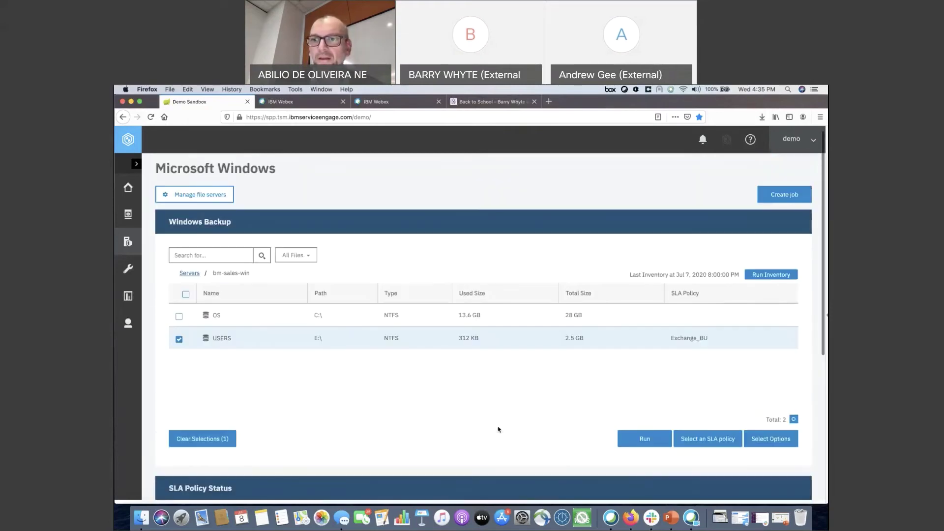
View the backup options of the selected USERS volume, trying Modify Excluded Files and leaving it disabled.
left_click(771, 439)
scroll(762, 437, "down", 5)
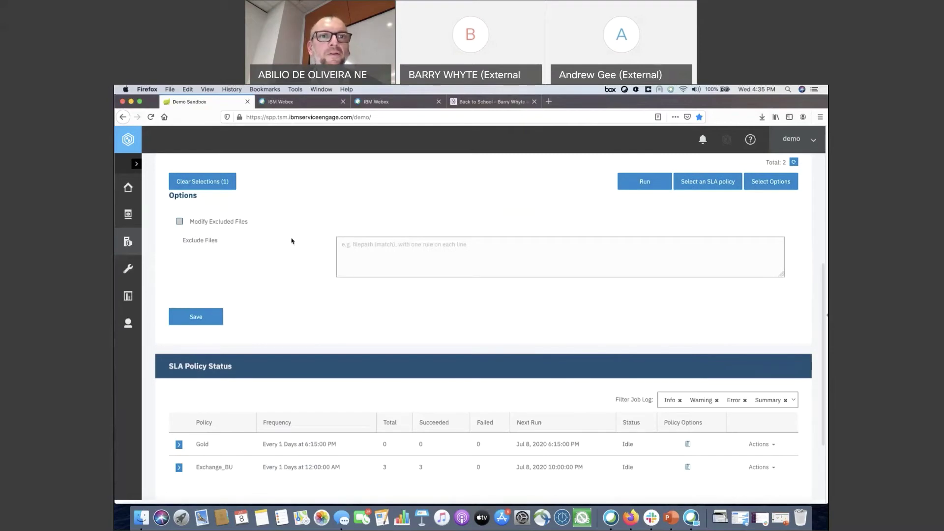
left_click(196, 224)
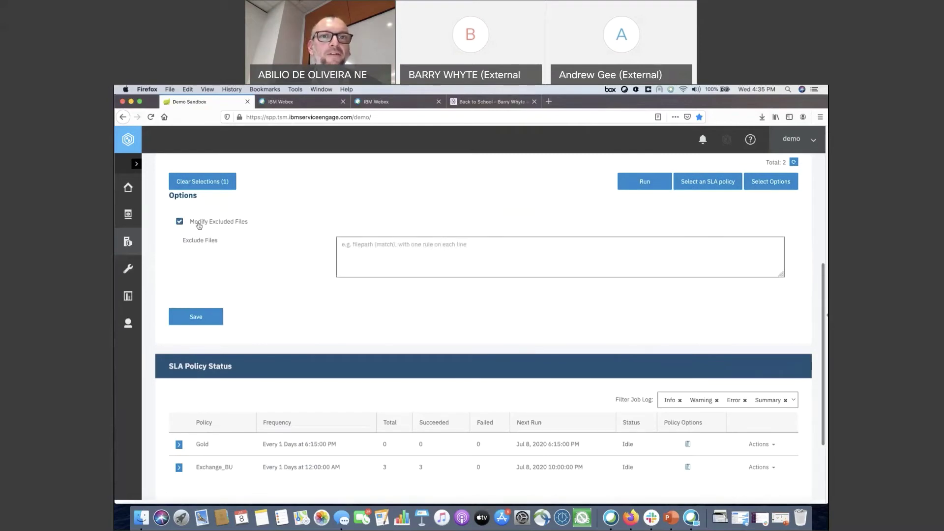
left_click(378, 248)
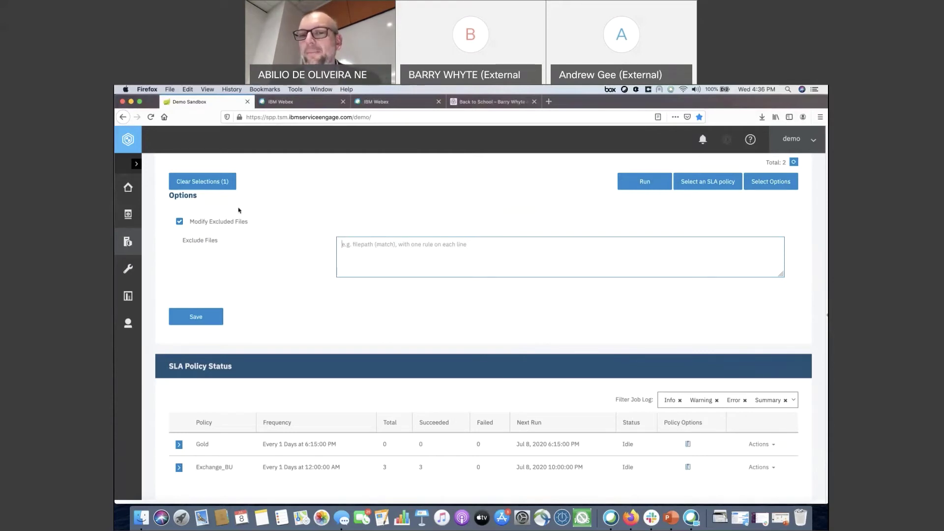
left_click(180, 222)
Open the Reports page, run the License report and review its VM count and front-end capacity.
left_click(127, 268)
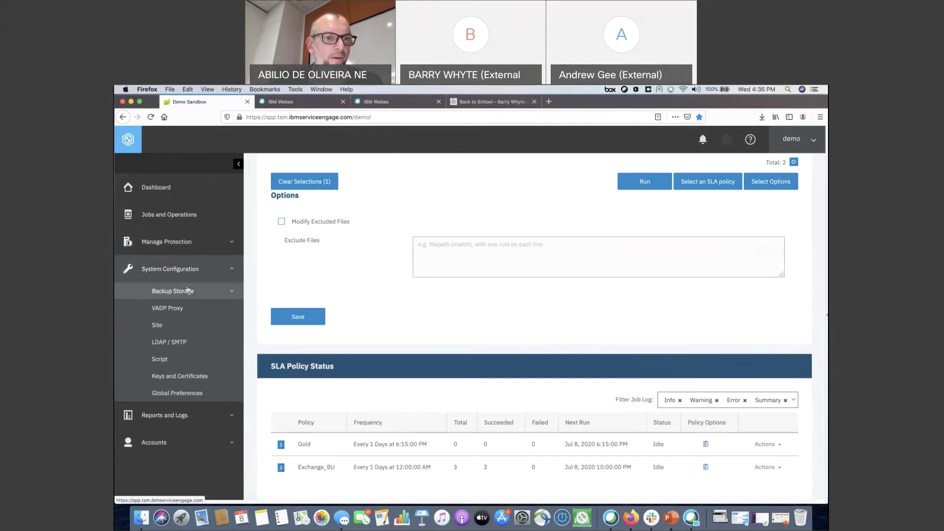
left_click(167, 416)
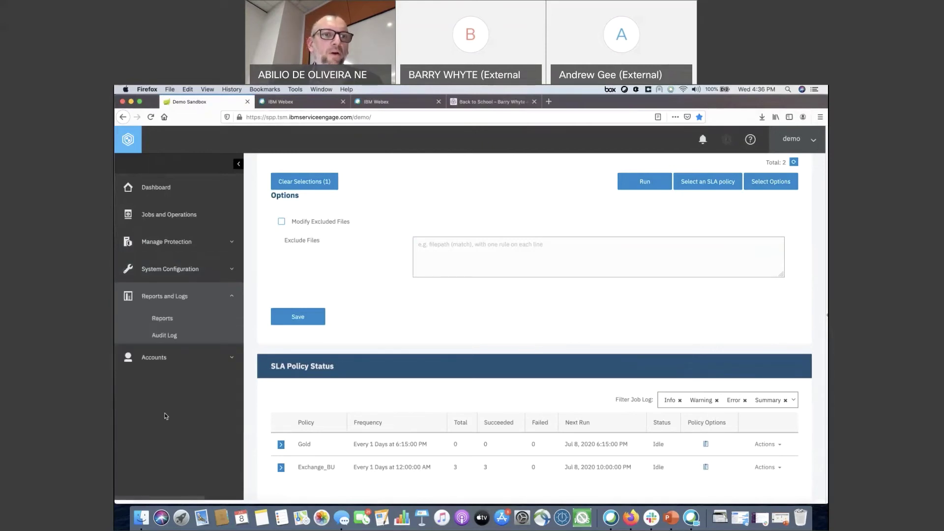
left_click(160, 319)
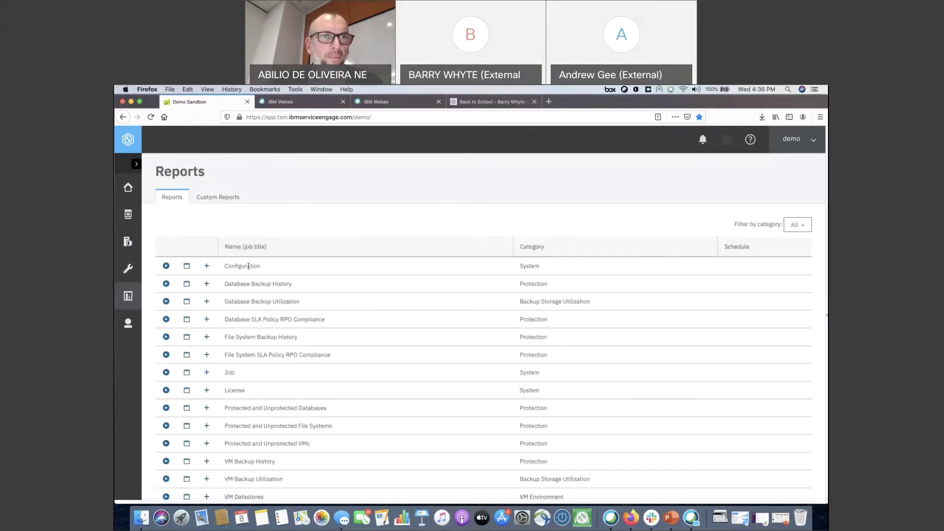
scroll(255, 294, "down", 2)
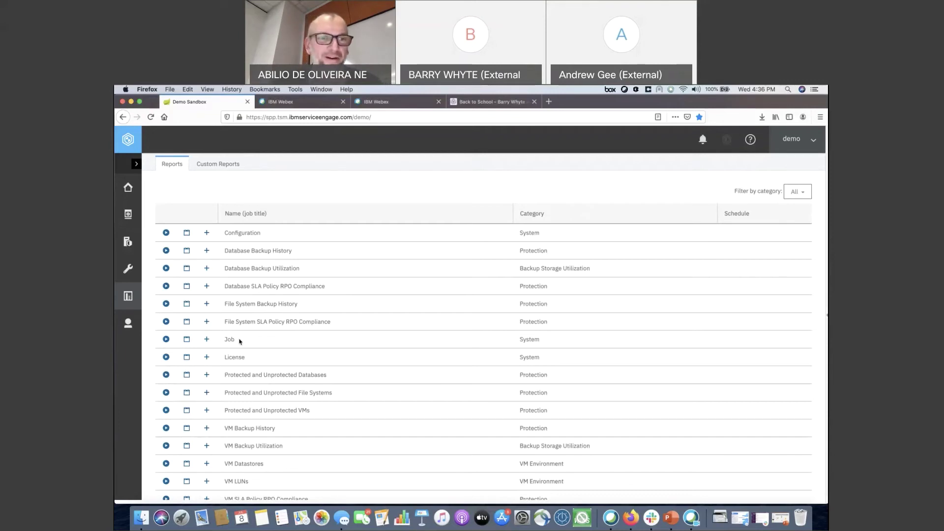
left_click(166, 357)
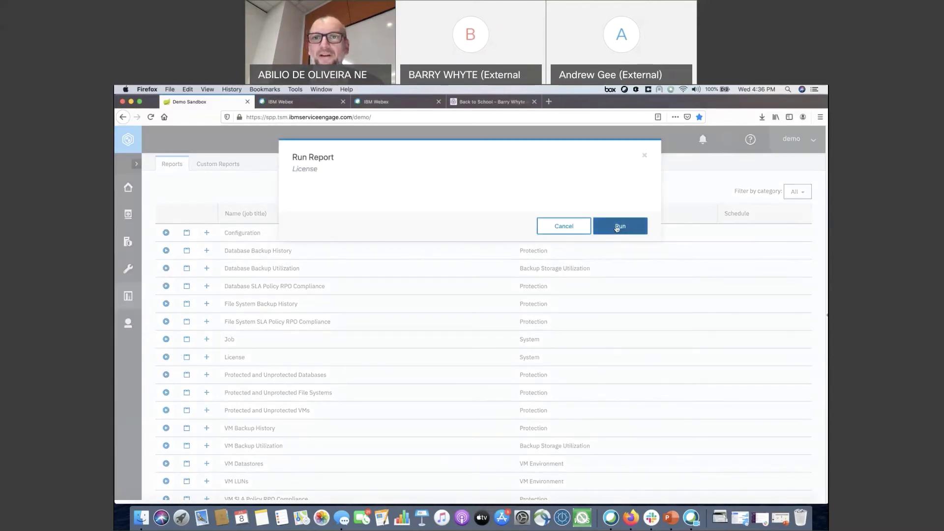
left_click(617, 229)
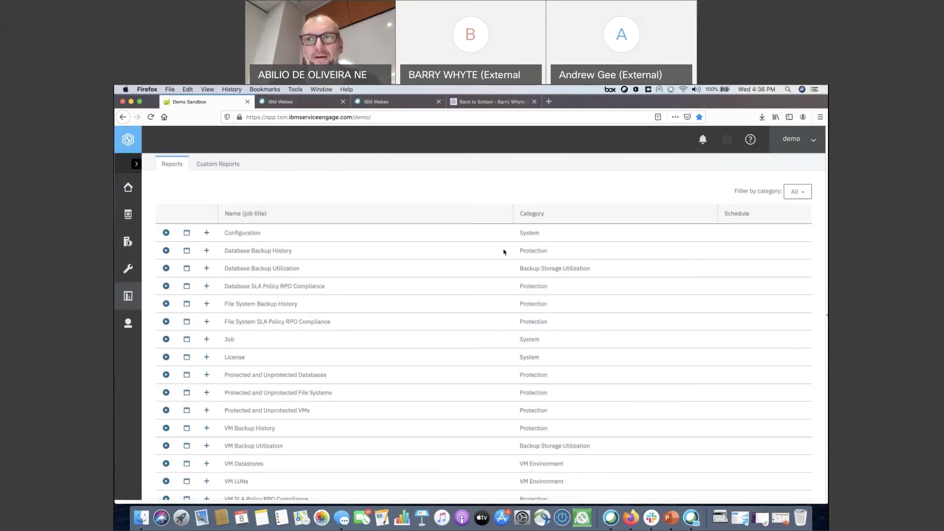
scroll(464, 370, "down", 3)
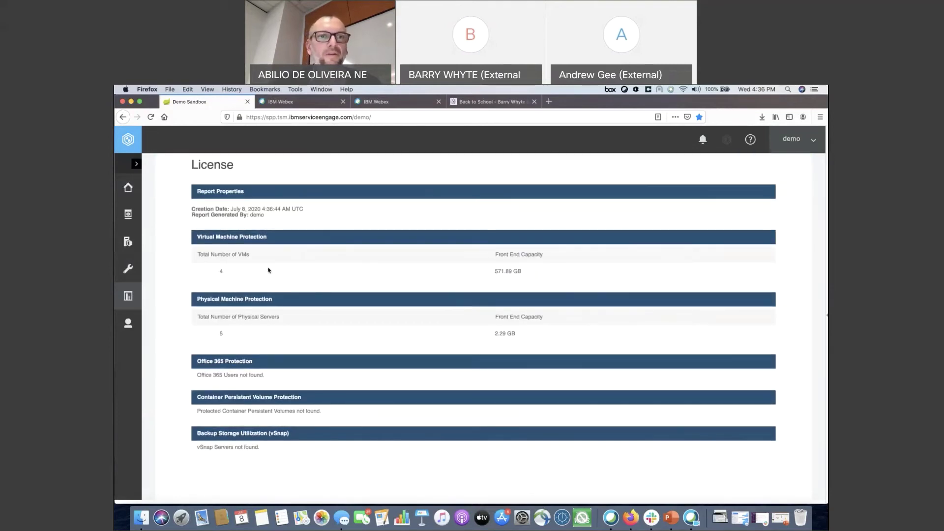
triple_click(496, 271)
left_click(497, 271)
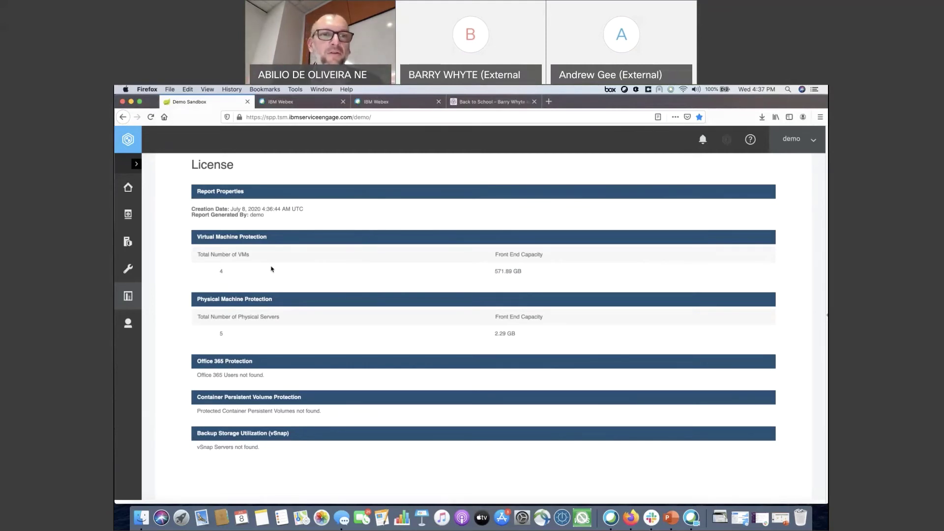
double_click(220, 271)
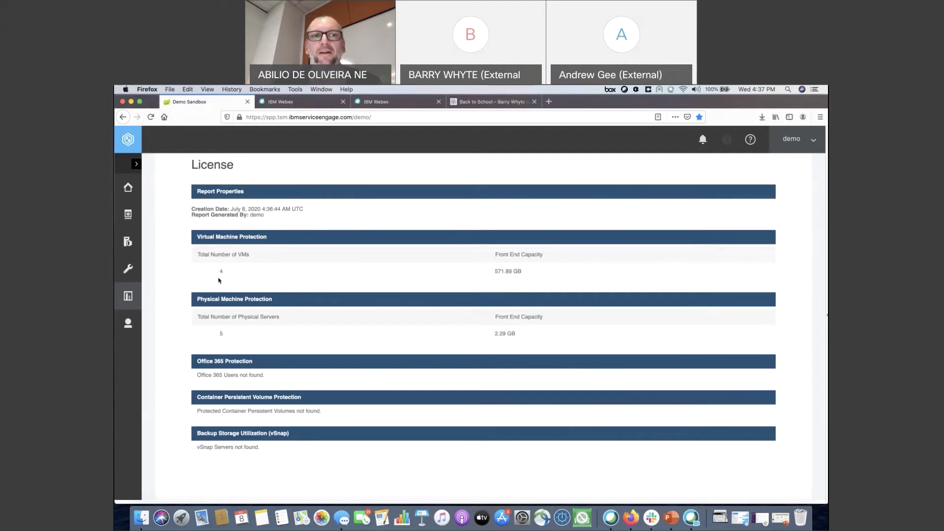
Return to the report list and run the Protected and Unprotected Databases report with its default filters.
left_click(127, 297)
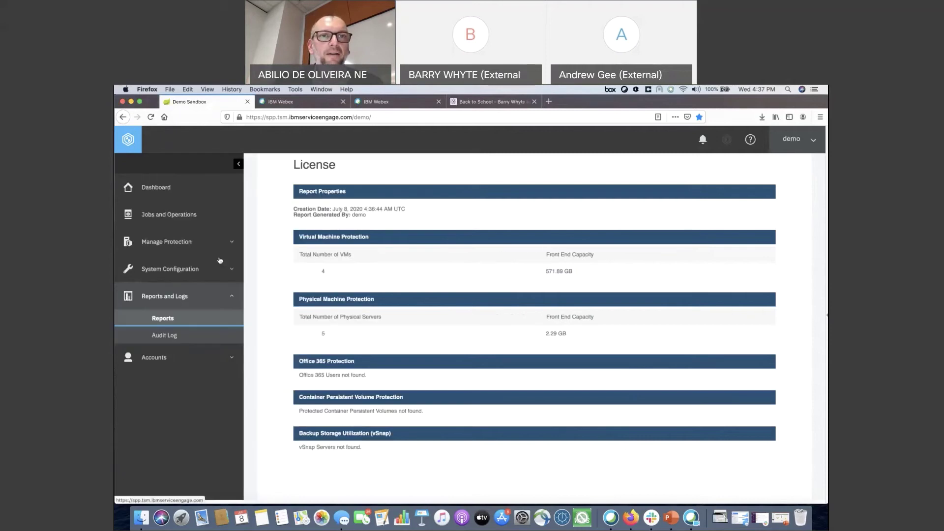
left_click(238, 165)
left_click(174, 196)
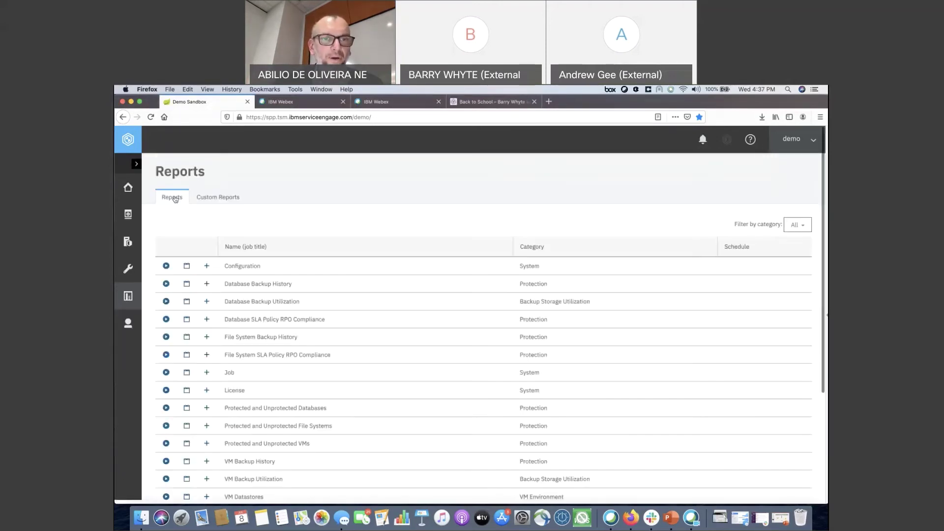
scroll(267, 351, "down", 3)
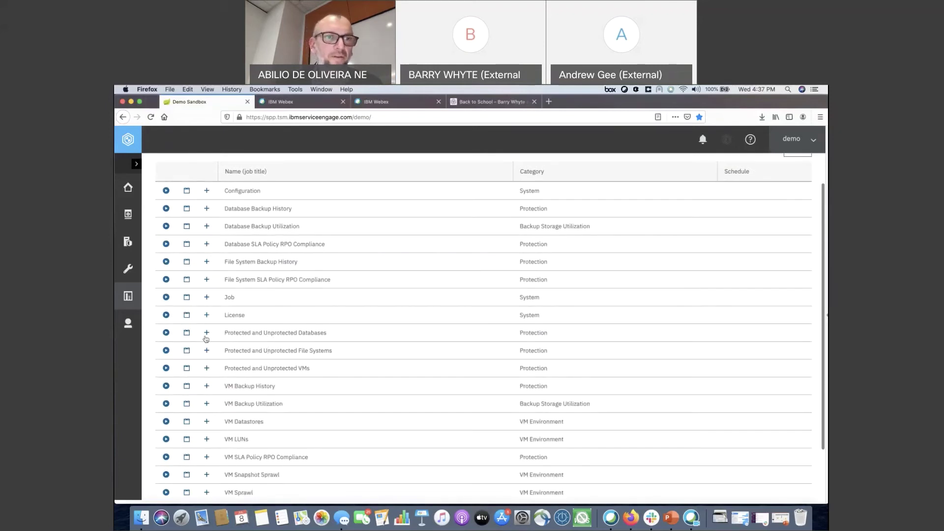
left_click(166, 333)
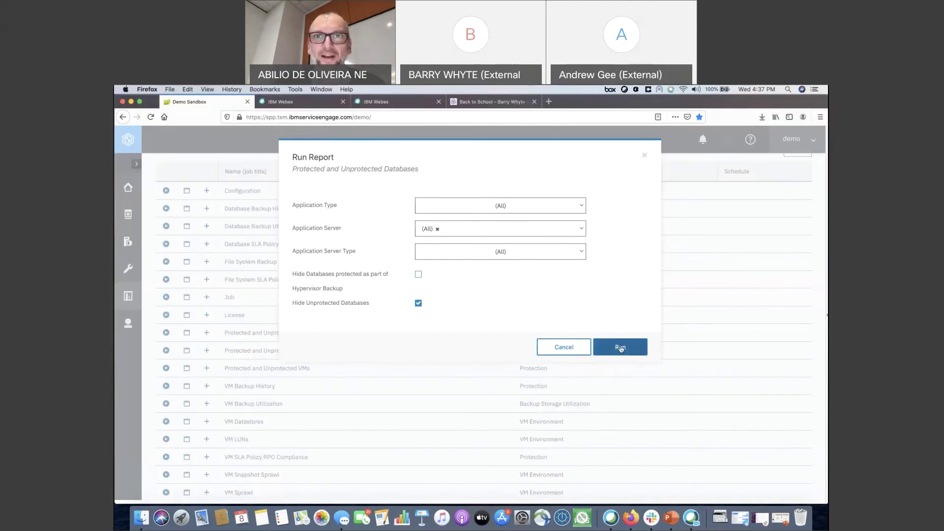
left_click(621, 347)
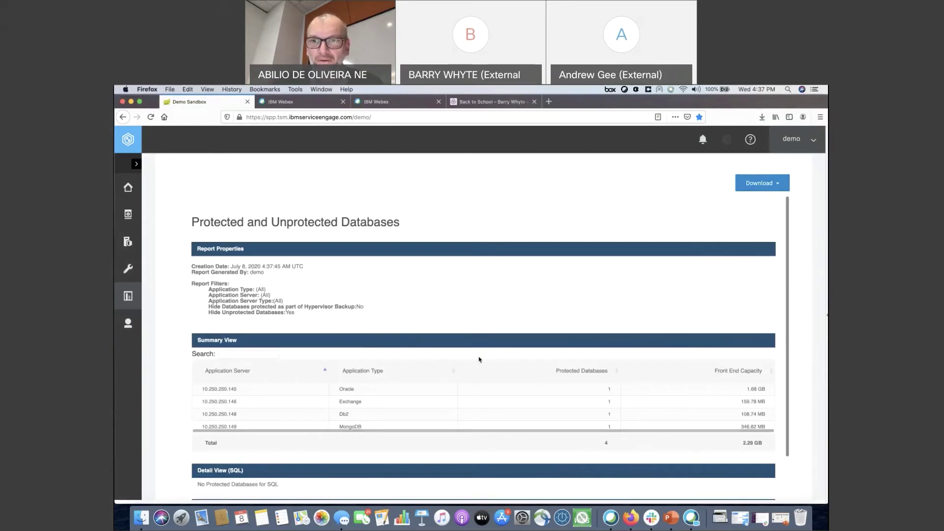
Examine the database report's summary by application server and its SQL, Oracle, Db2, Exchange and MongoDB detail views.
scroll(477, 354, "down", 3)
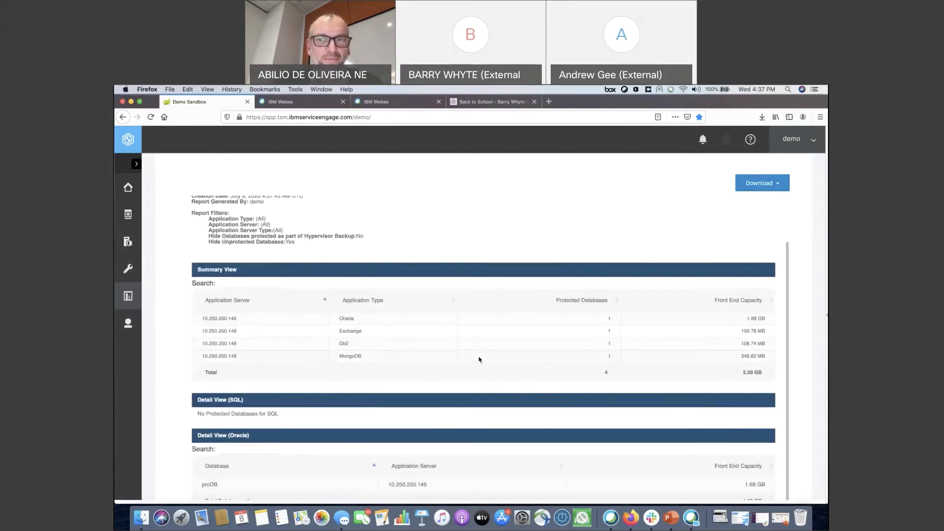
scroll(479, 359, "down", 4)
scroll(479, 360, "up", 2)
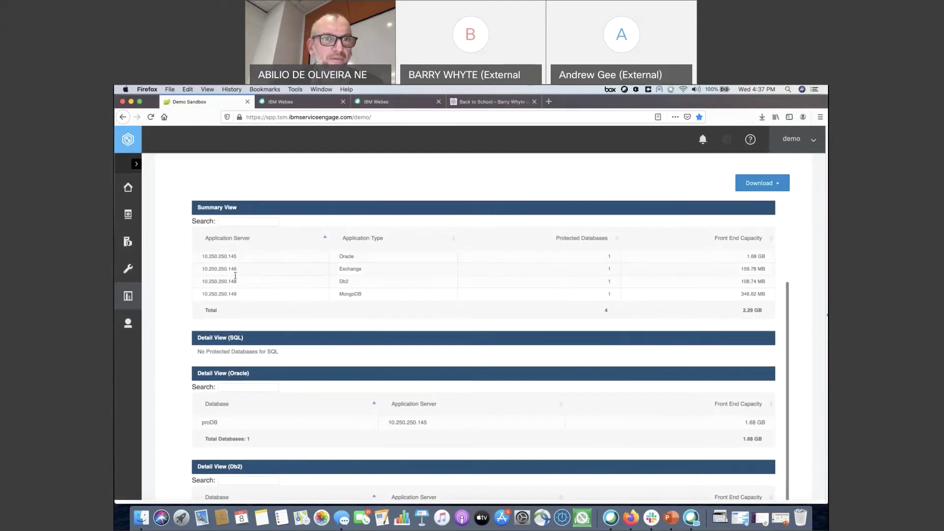
scroll(234, 253, "down", 1)
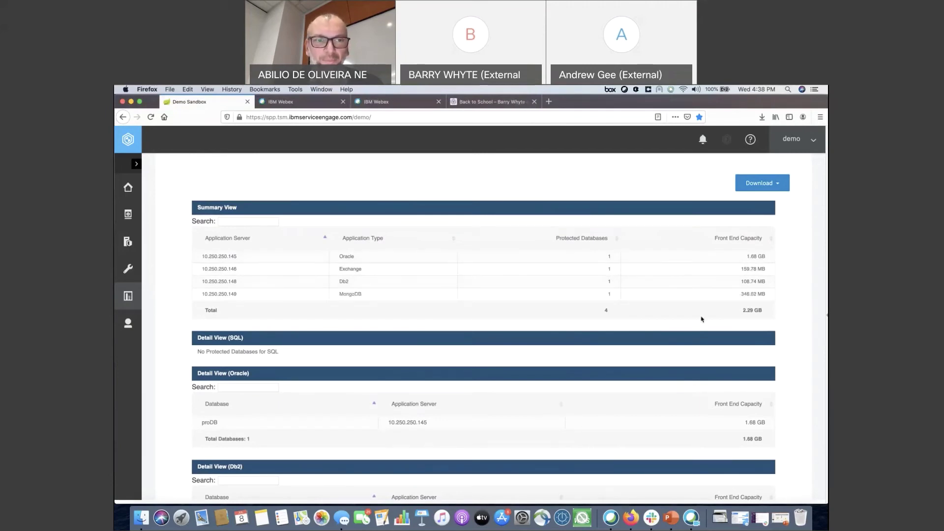
scroll(702, 319, "down", 5)
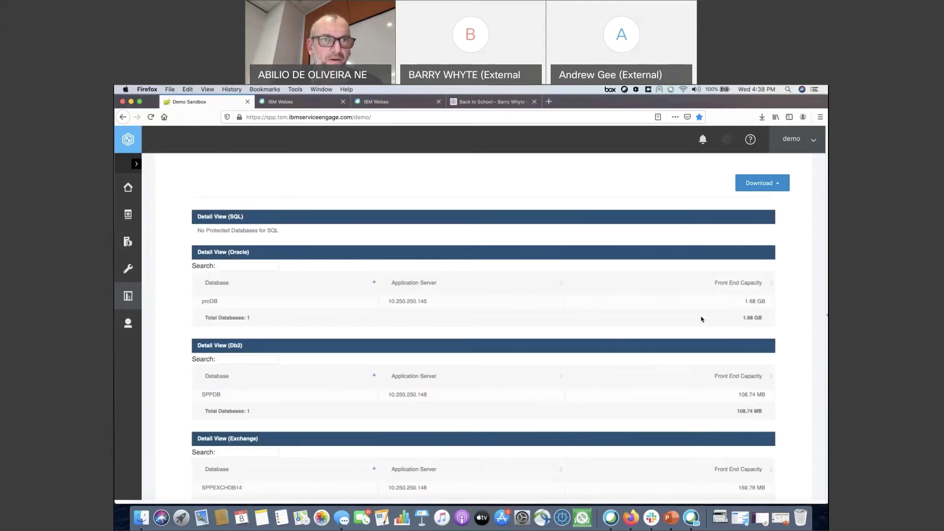
left_click_drag(230, 230, 309, 231)
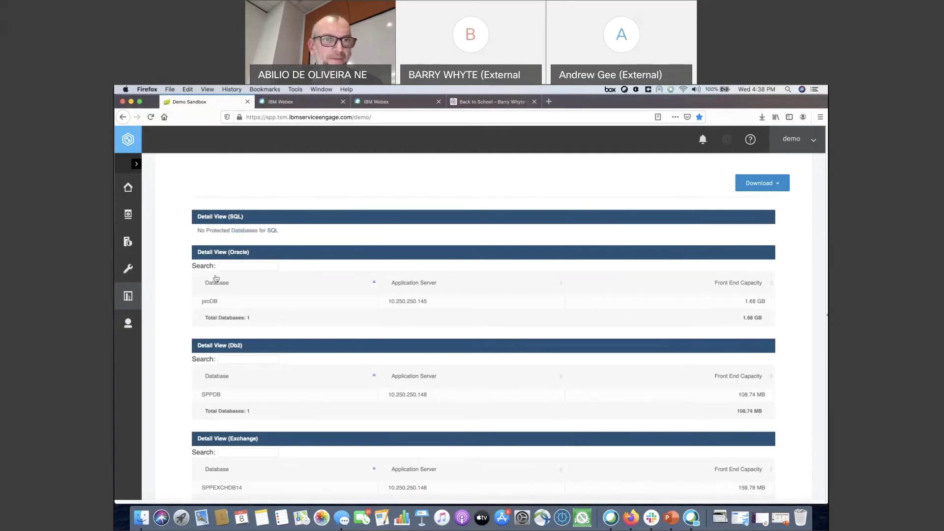
left_click(253, 290)
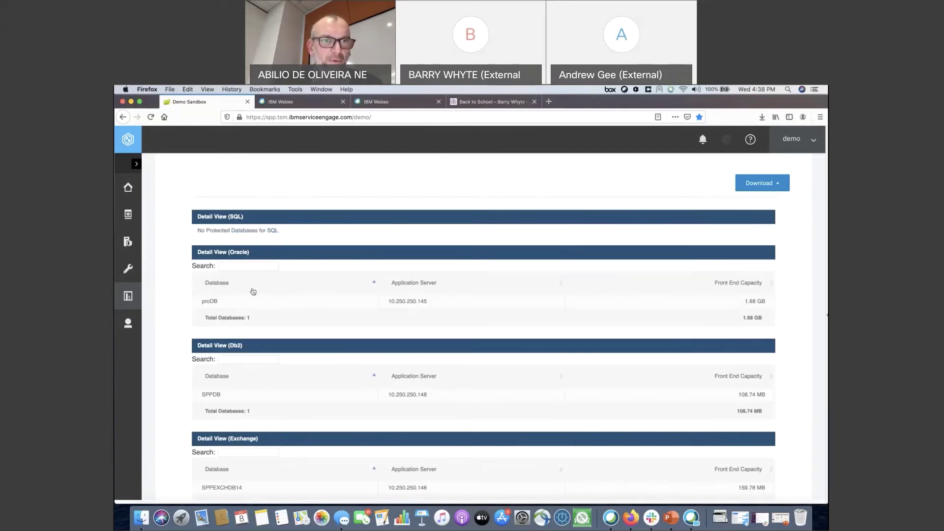
scroll(276, 374, "down", 2)
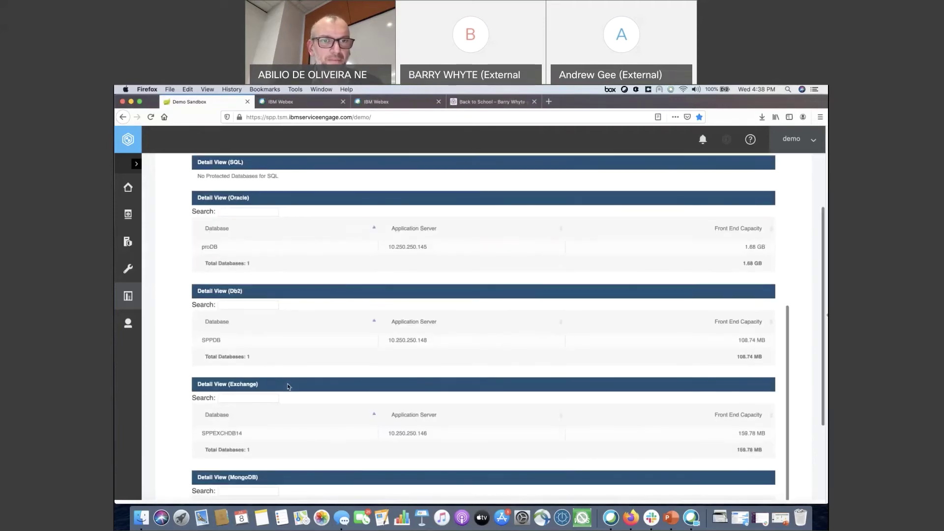
scroll(288, 387, "down", 4)
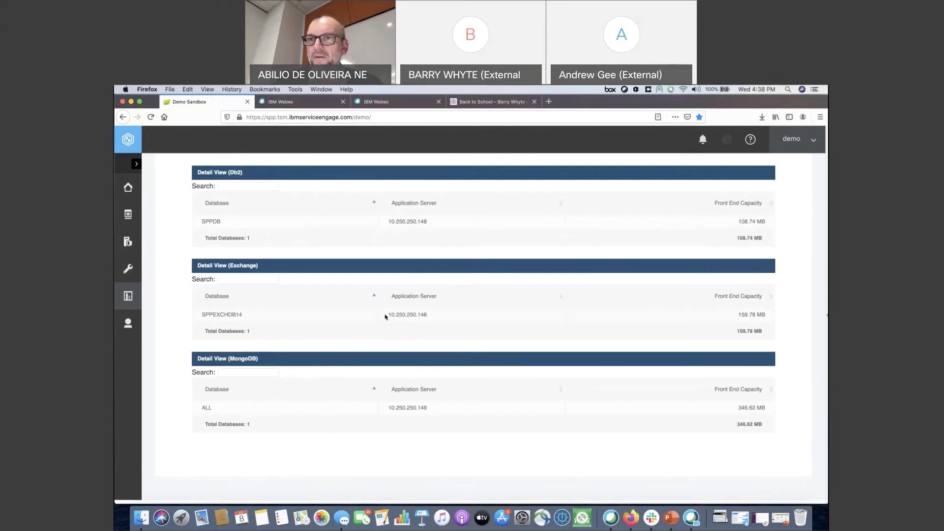
scroll(385, 316, "up", 9)
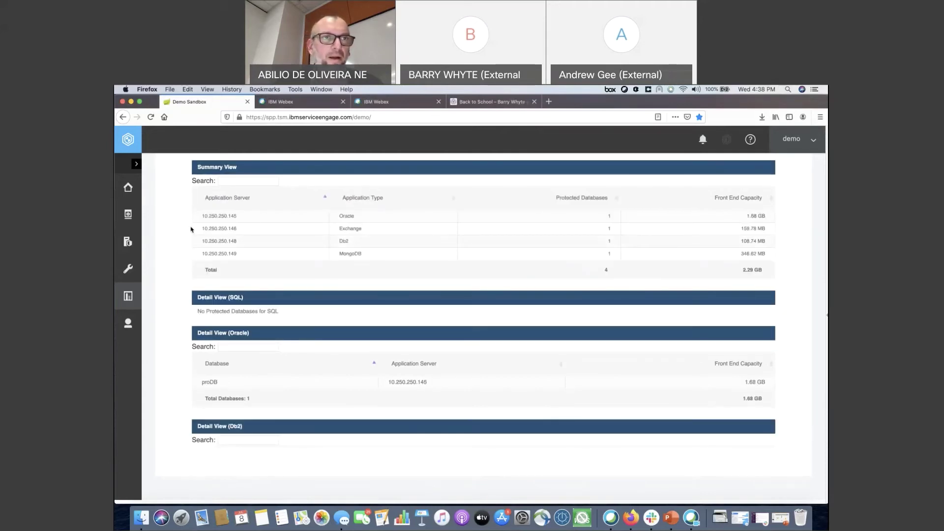
scroll(177, 182, "up", 8)
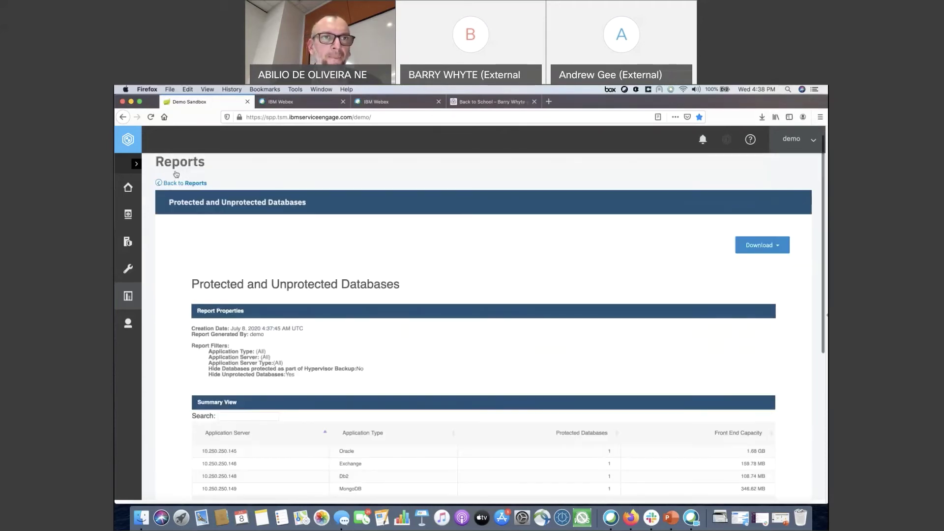
Leave the database report, check the custom reports list and return to the standard reports.
left_click(181, 196)
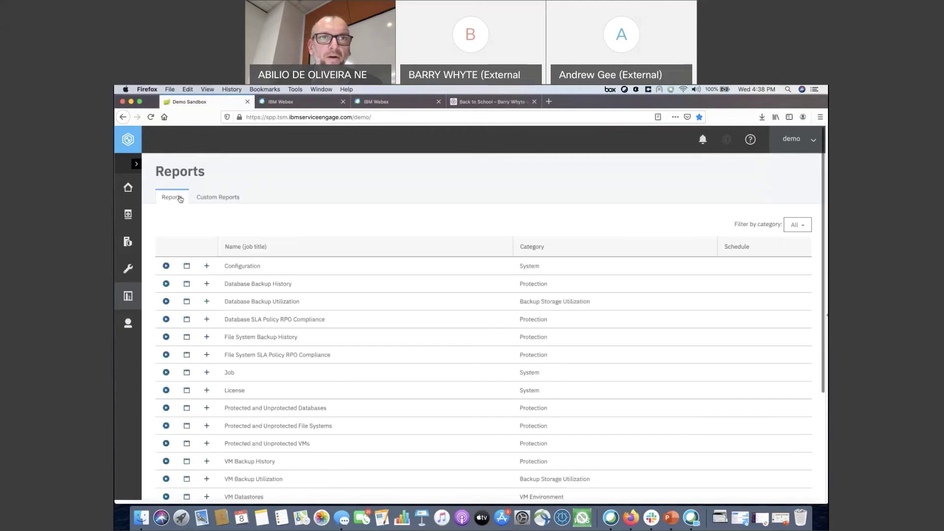
left_click(216, 199)
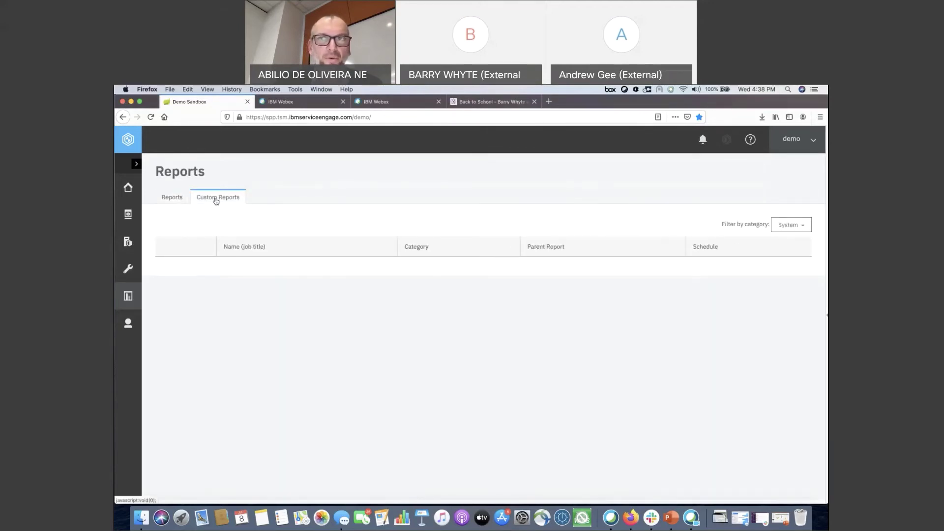
left_click(173, 199)
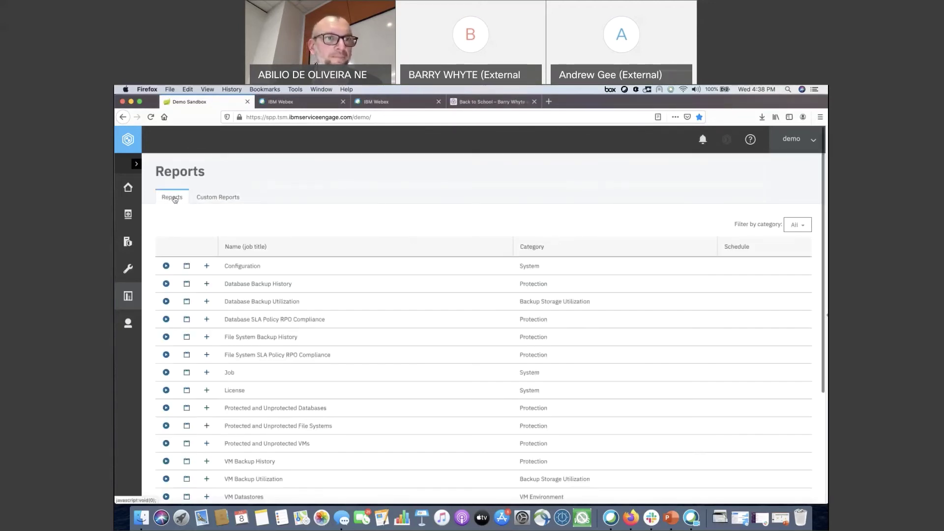
Open the account roles page and examine the permission groups of roles such as Application Admin, OC_MONITOR_ROLE and Restore Only.
left_click(128, 323)
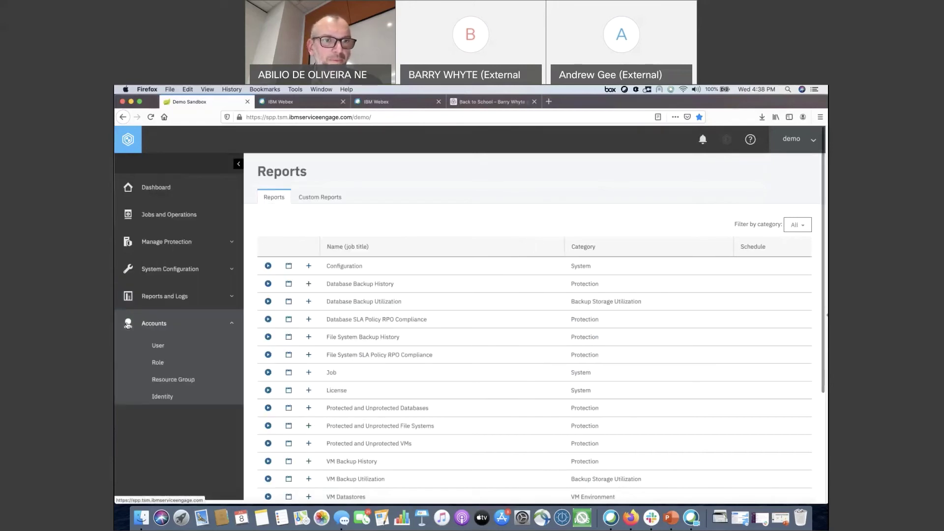
left_click(158, 363)
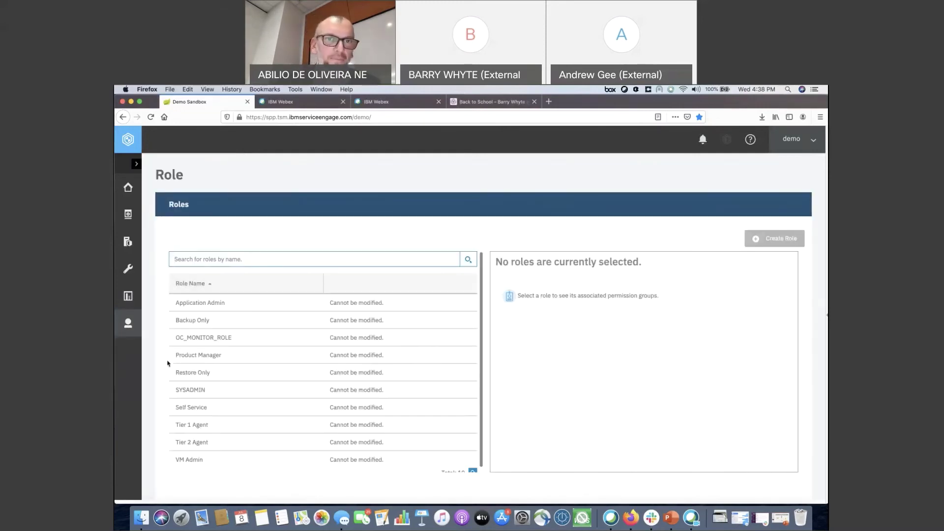
left_click(220, 306)
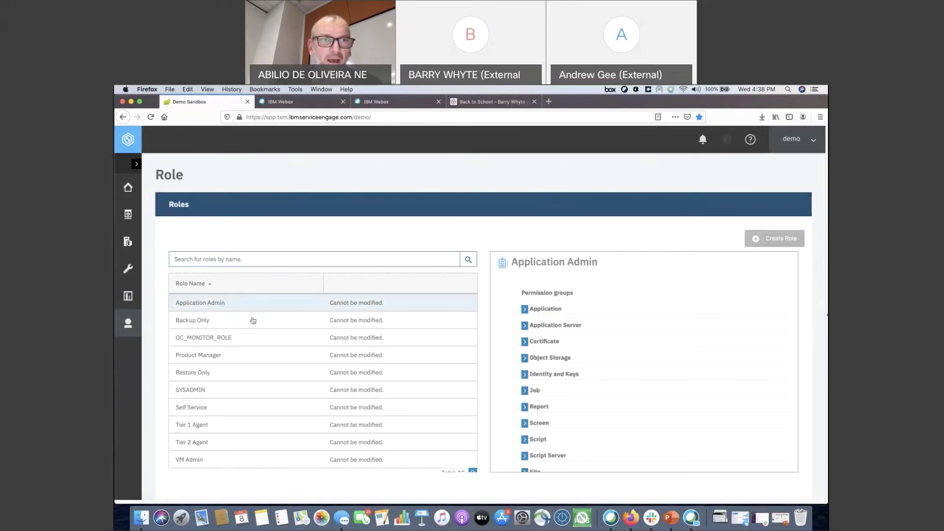
left_click(206, 326)
left_click(224, 338)
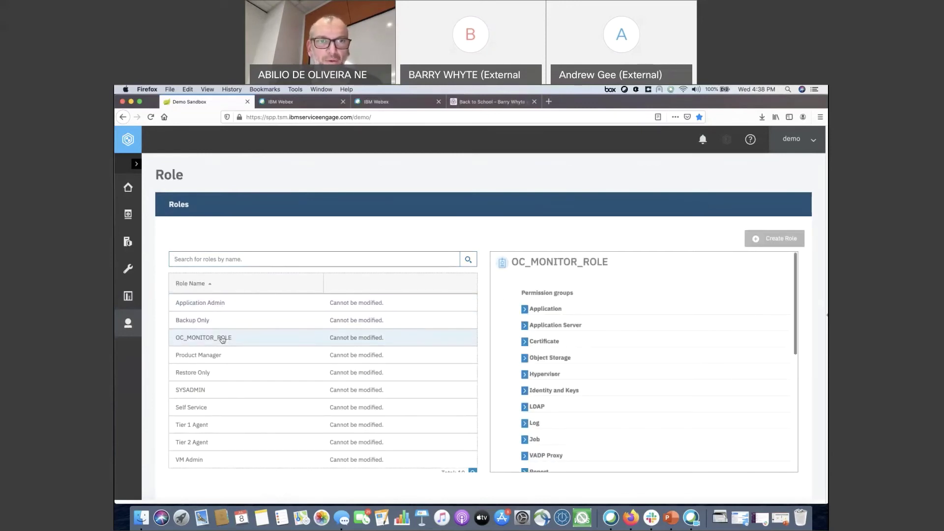
left_click(230, 309)
left_click(214, 368)
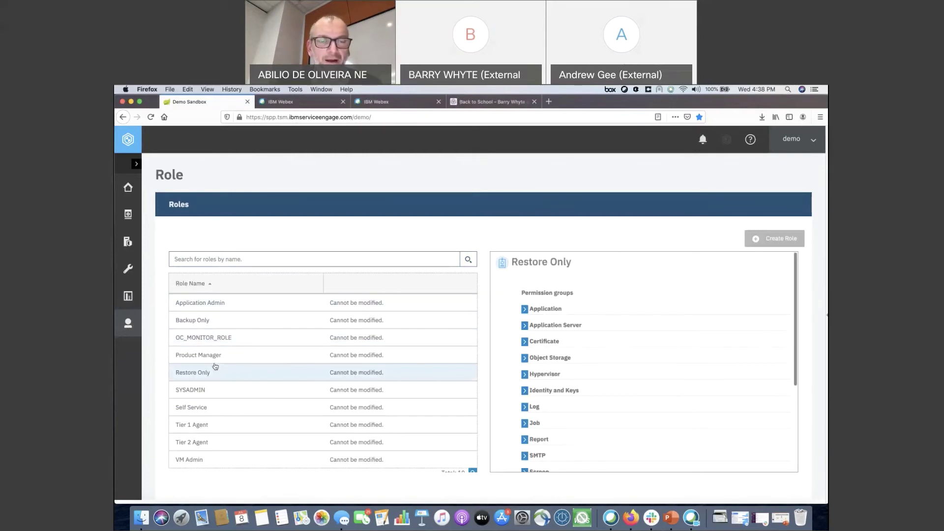
scroll(610, 370, "down", 5)
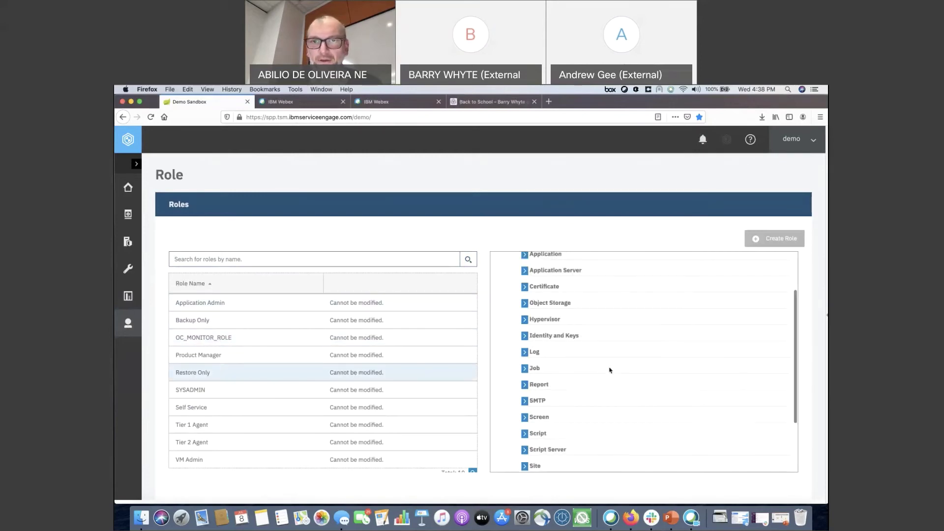
scroll(568, 308, "up", 5)
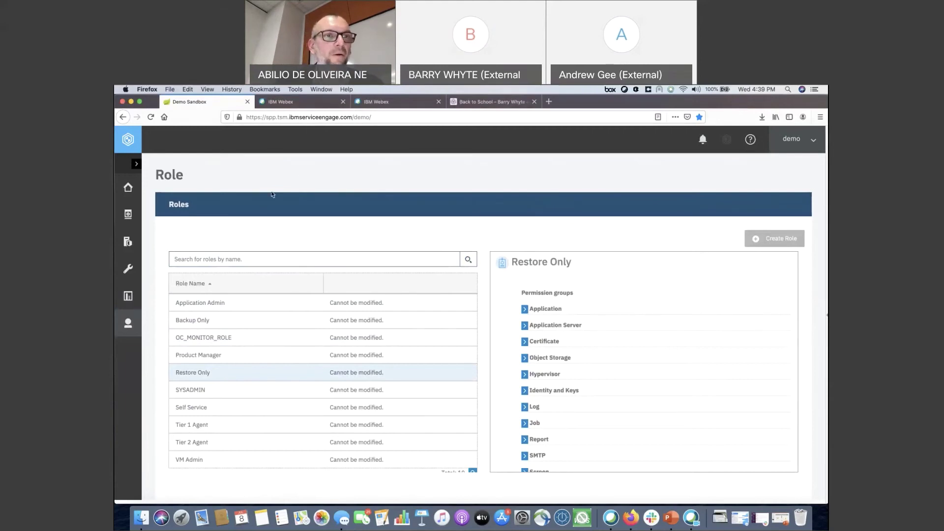
Go back to the dashboard, then switch to PowerPoint and start the slide show from slide 17.
left_click(128, 187)
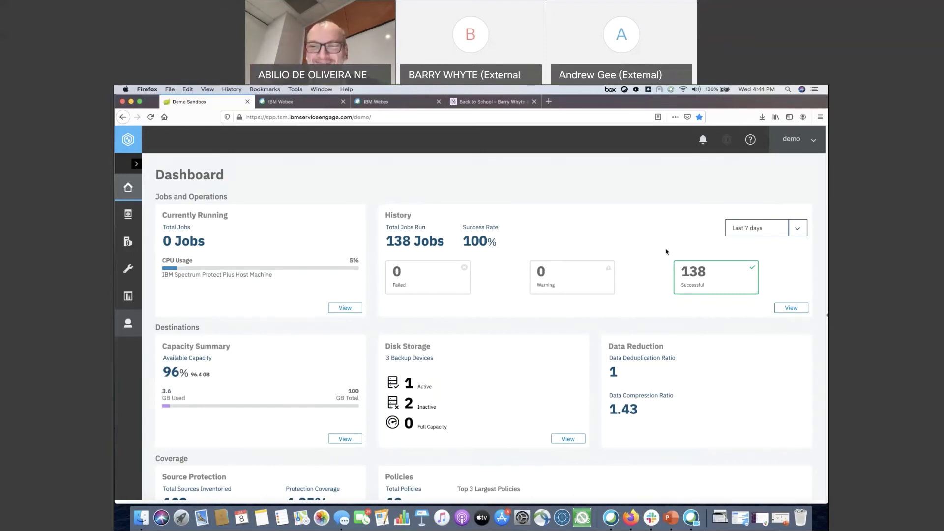
left_click(671, 517)
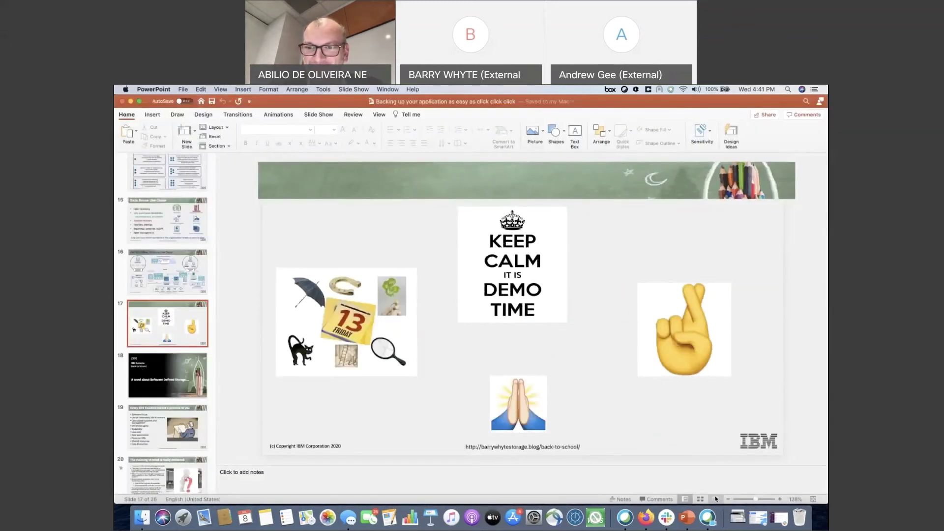
left_click(716, 499)
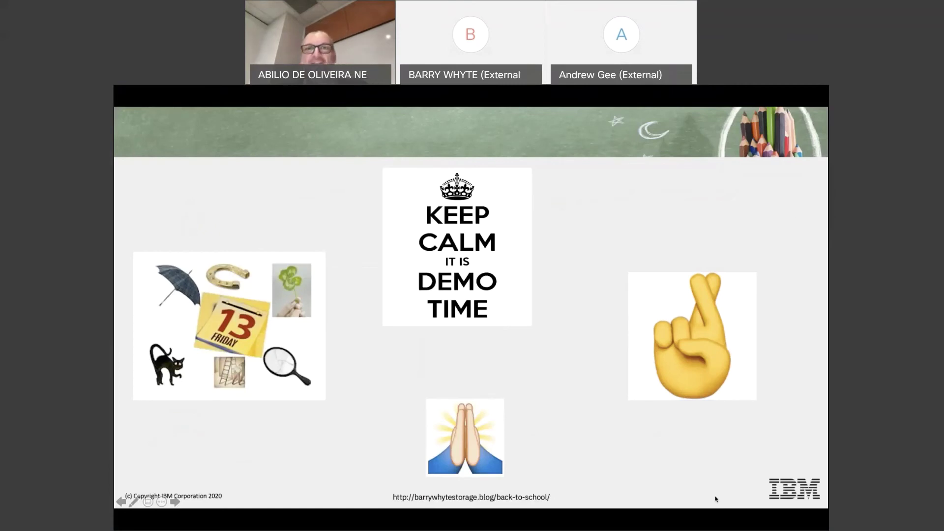